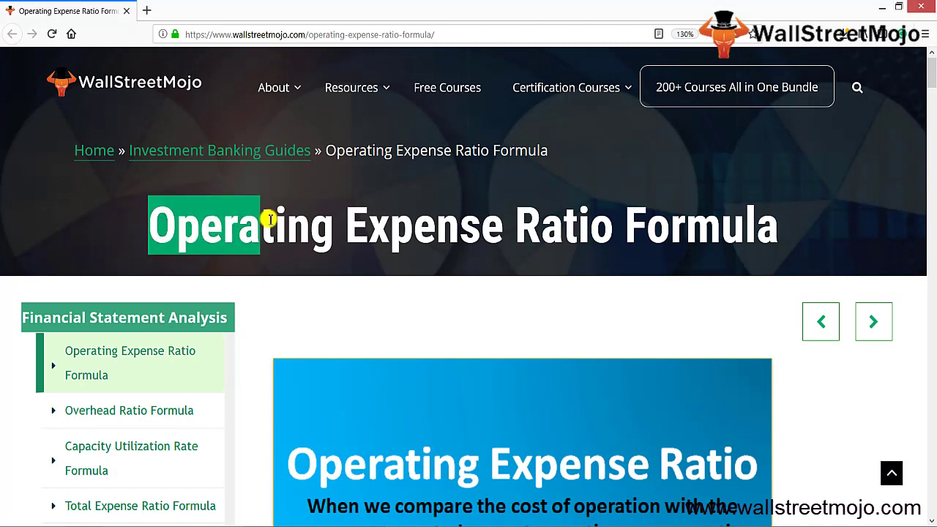
Review the title and introductory definition banner of the Operating Expense Ratio Formula article.
{"action": "left_click", "coordinate": [470, 305]}
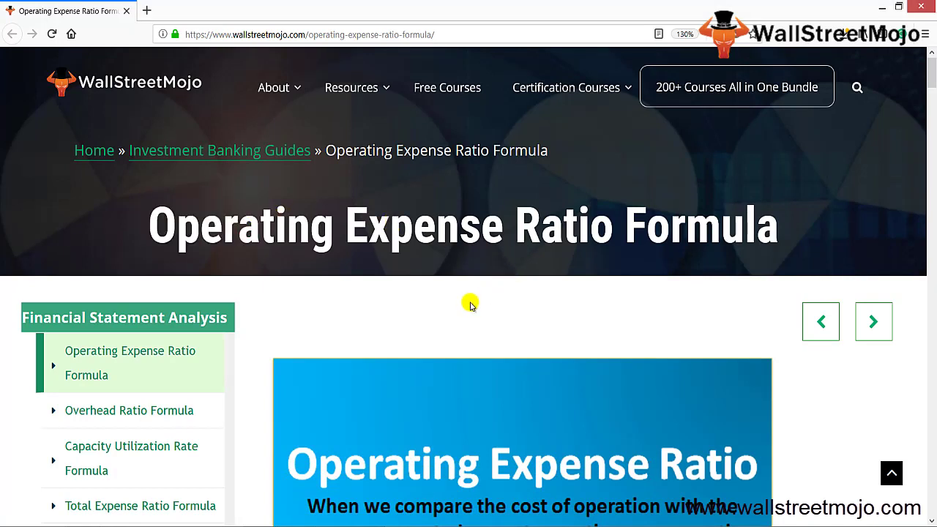
{"action": "scroll", "coordinate": [471, 304], "scroll_direction": "down", "scroll_amount": 1}
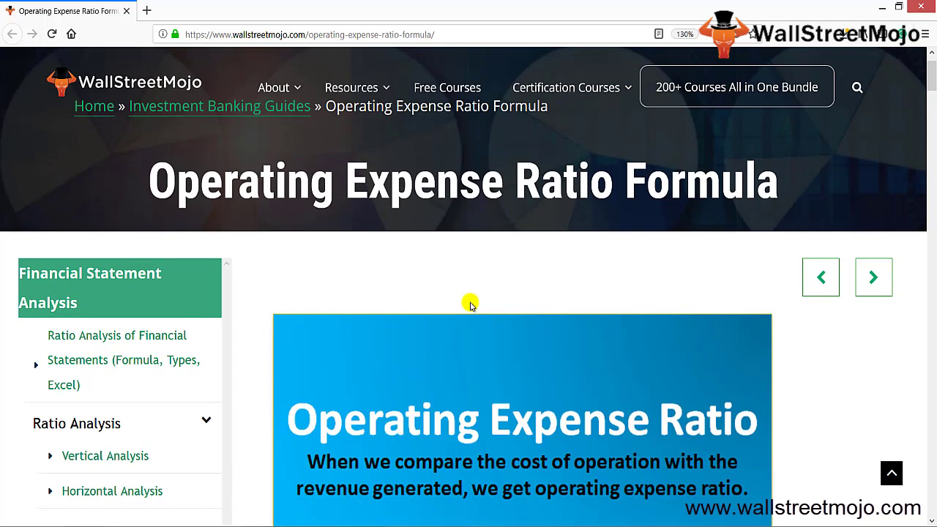
{"action": "scroll", "coordinate": [469, 342], "scroll_direction": "down", "scroll_amount": 3}
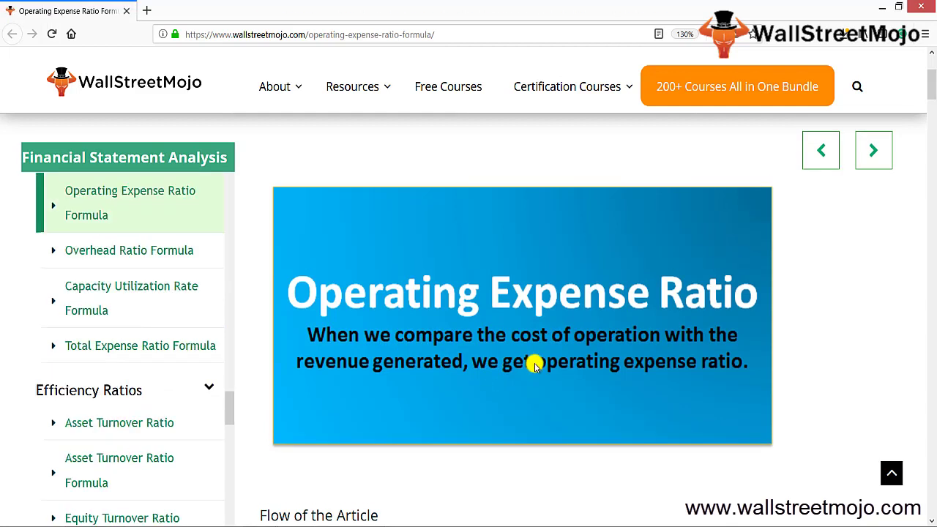
{"action": "scroll", "coordinate": [535, 363], "scroll_direction": "up", "scroll_amount": 1}
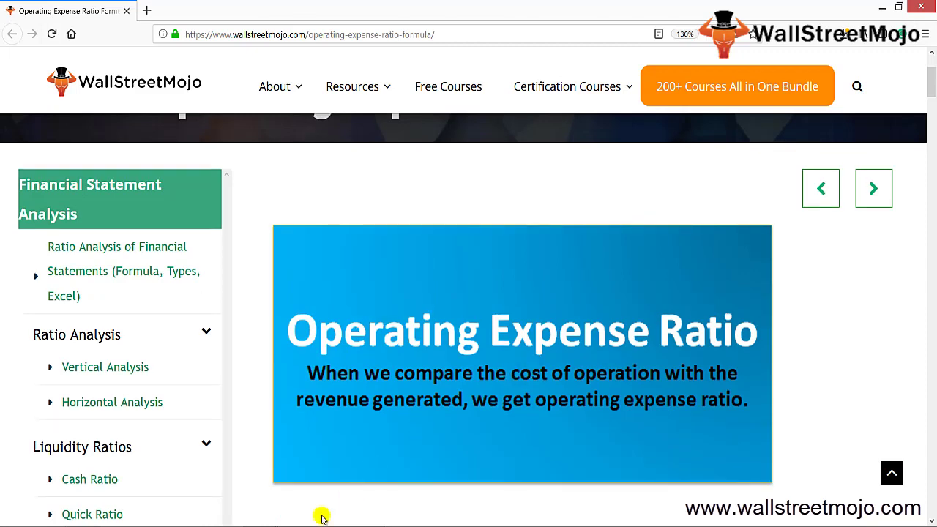
Switch to the Total Operating Expesnse Ratio workbook in Excel and open cell B2 of Sheet1 for editing.
{"action": "left_click", "coordinate": [297, 524]}
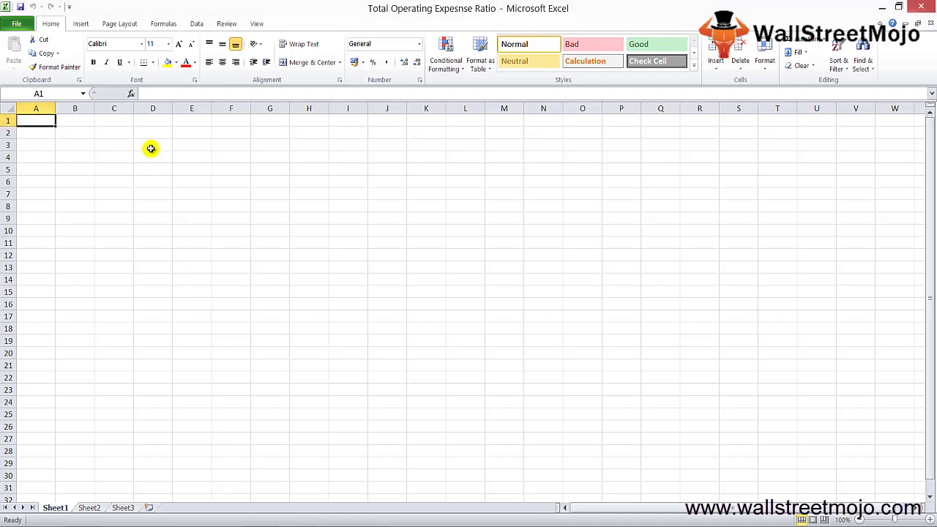
{"action": "left_click", "coordinate": [130, 137]}
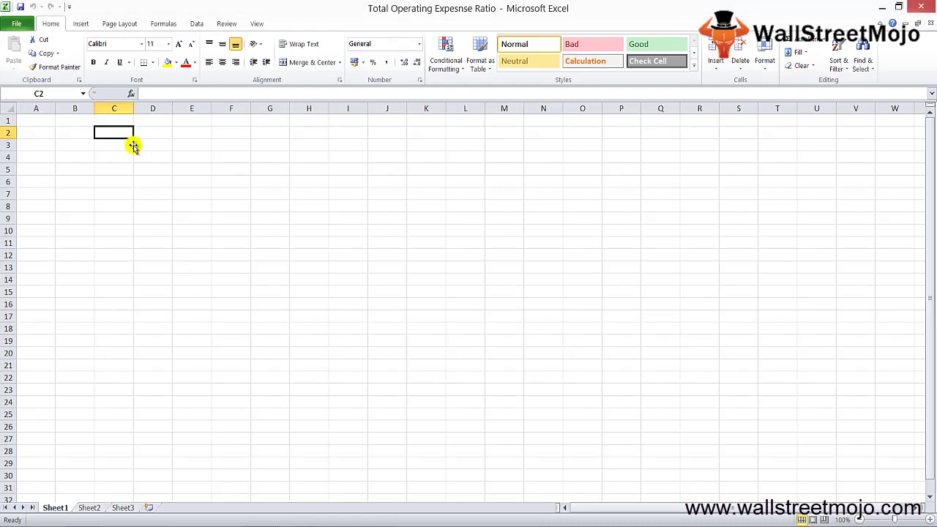
{"action": "key", "text": "Left"}
{"action": "key", "text": "Left"}
{"action": "key", "text": "Right"}
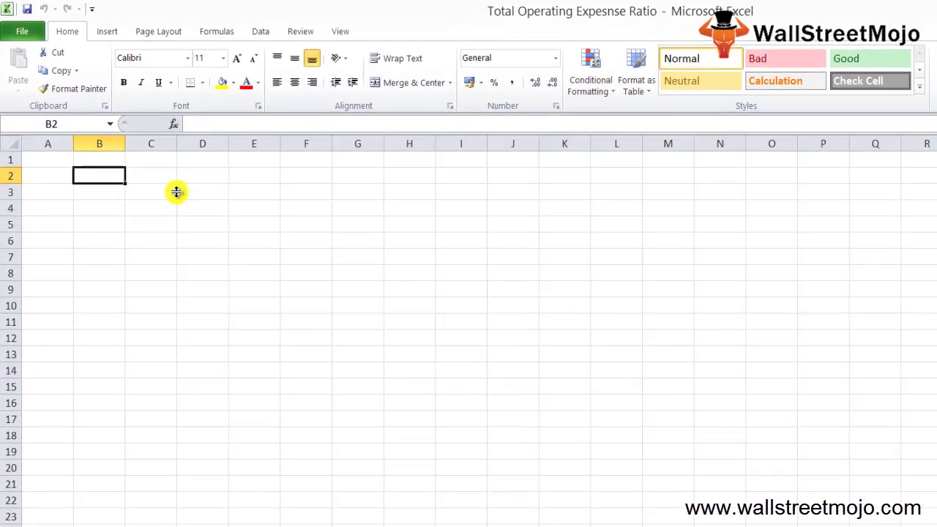
{"action": "key", "text": "F2"}
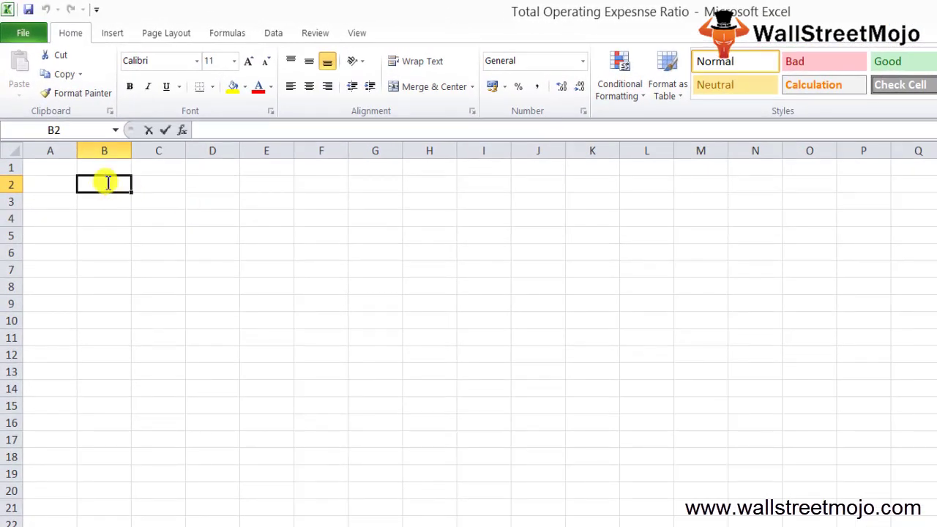
{"action": "type", "text": "OPera"}
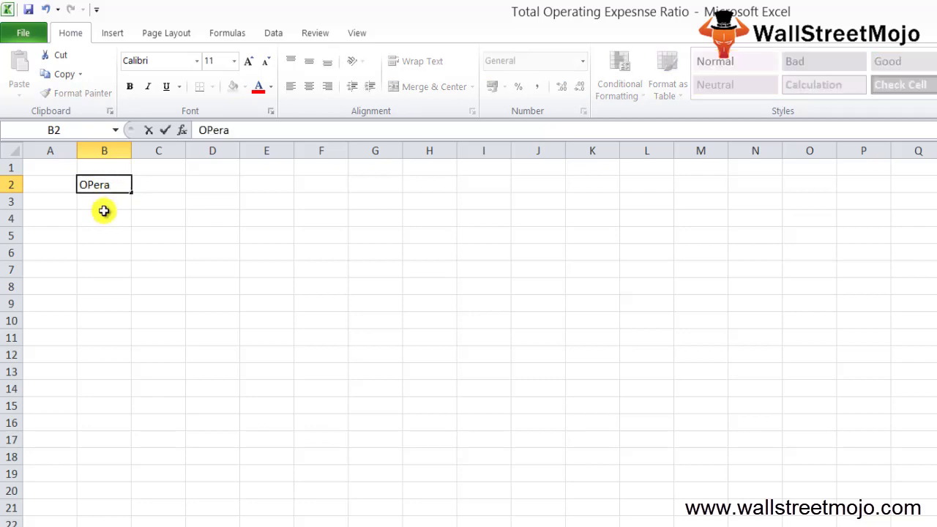
{"action": "key", "text": "BackSpace"}
{"action": "key", "text": "BackSpace"}
{"action": "key", "text": "BackSpace"}
{"action": "key", "text": "BackSpace"}
{"action": "key", "text": "BackSpace"}
Enter the text "Cost of operation with revnue genrated" in cell B2.
{"action": "type", "text": "Cost of"}
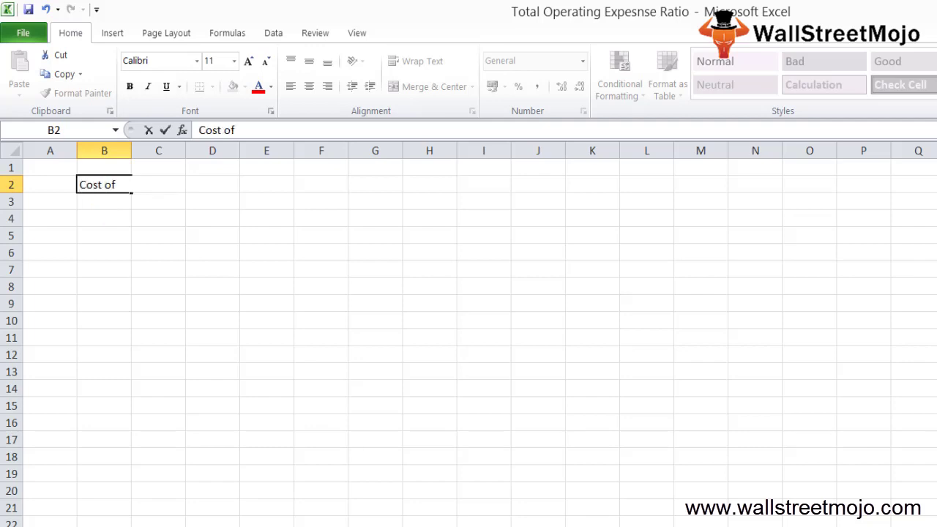
{"action": "type", "text": " operation"}
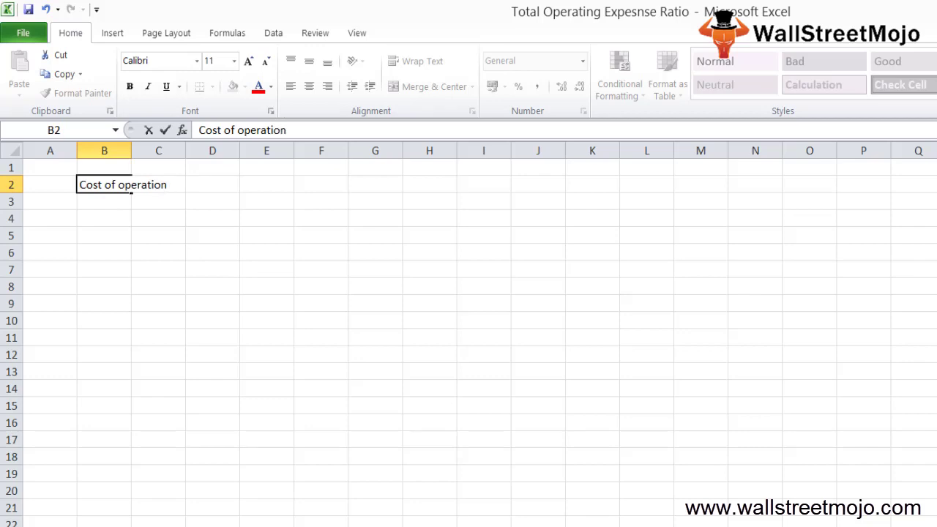
{"action": "type", "text": " with revu"}
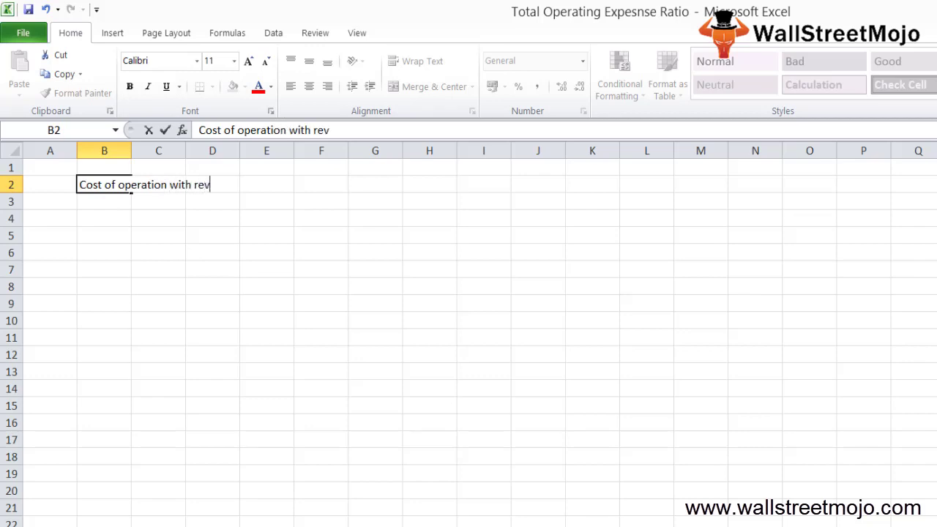
{"action": "key", "text": "BackSpace"}
{"action": "key", "text": "BackSpace"}
{"action": "type", "text": "vnue genr"}
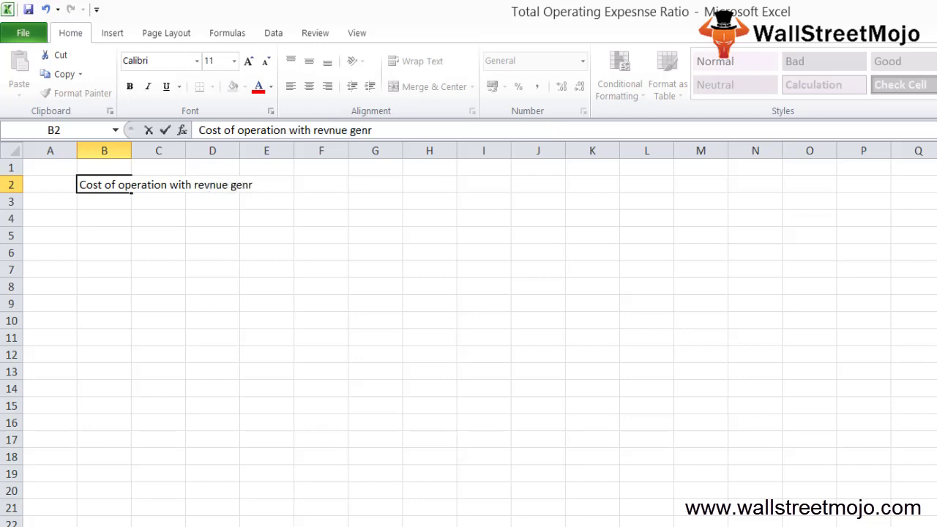
{"action": "type", "text": "ated"}
{"action": "key", "text": "Return"}
Enter "OER" in cell B4 and "Real estate analysis" beside it in cell C4.
{"action": "key", "text": "Return"}
{"action": "type", "text": "OER"}
{"action": "key", "text": "Return"}
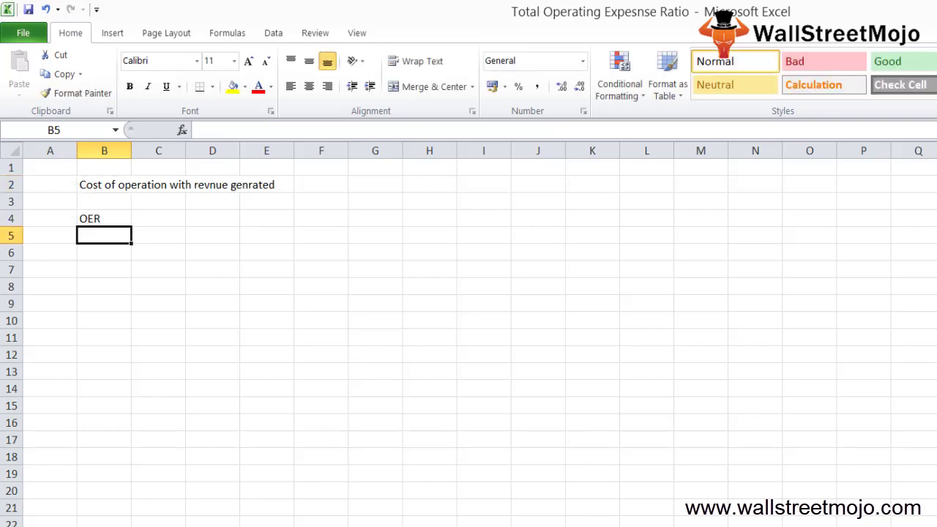
{"action": "key", "text": "Down"}
{"action": "key", "text": "Up"}
{"action": "key", "text": "Up"}
{"action": "key", "text": "Up"}
{"action": "key", "text": "Right"}
{"action": "key", "text": "Down"}
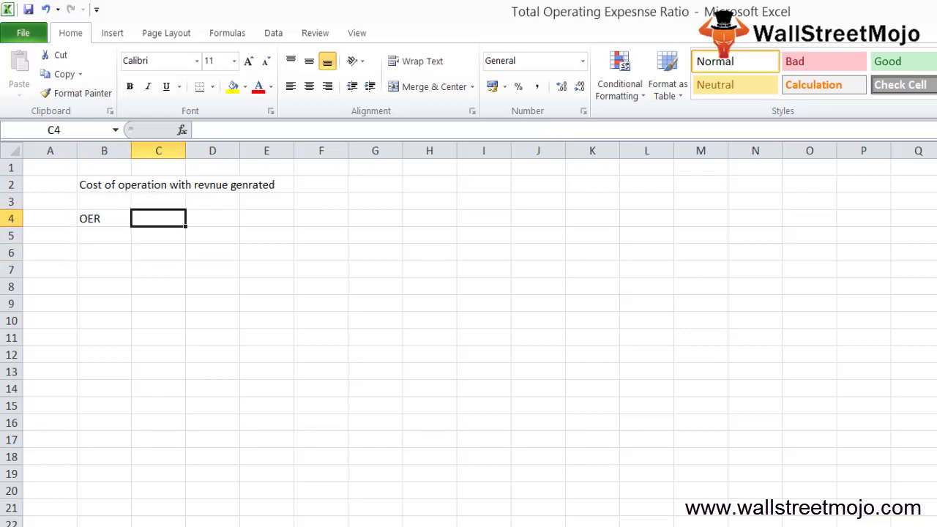
{"action": "type", "text": "Real estate"}
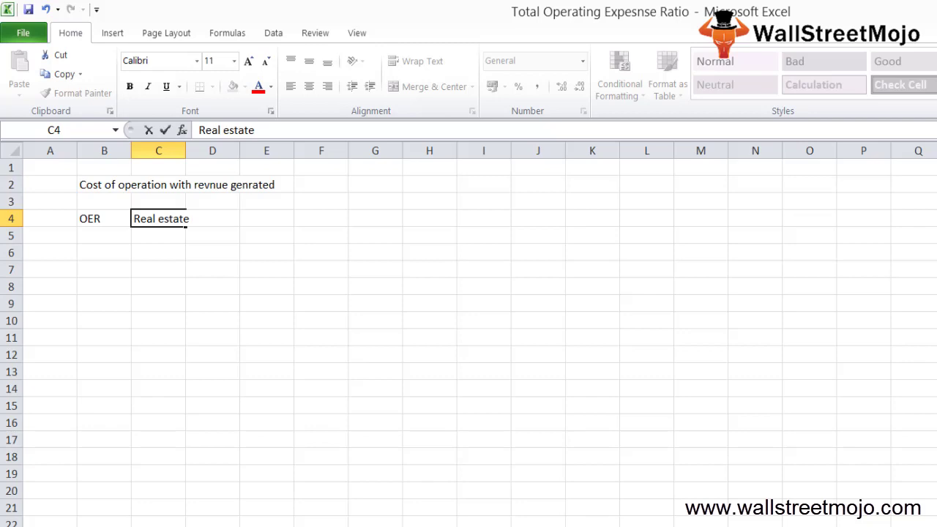
{"action": "type", "text": "analysis"}
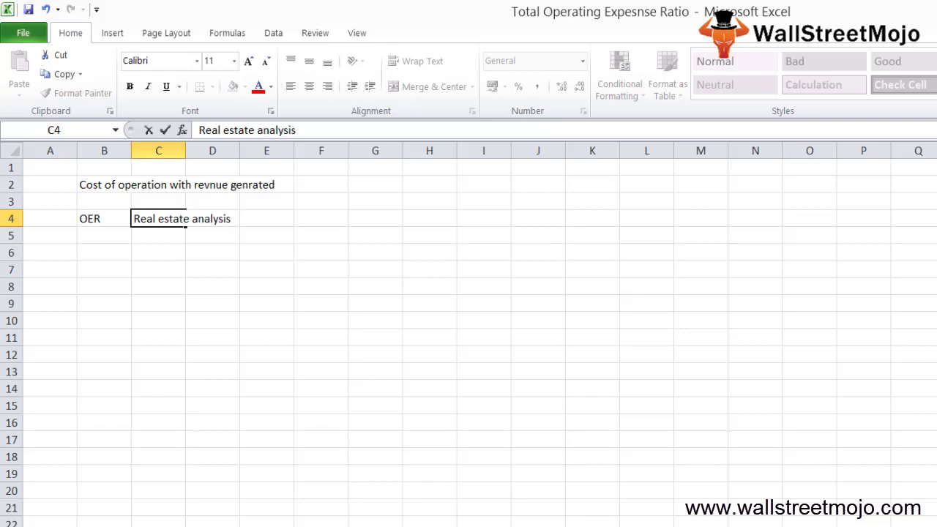
{"action": "key", "text": "Return"}
Enter the text "Cost of operating" in cell B6.
{"action": "key", "text": "Down"}
{"action": "key", "text": "Left"}
{"action": "key", "text": "Left"}
{"action": "key", "text": "Right"}
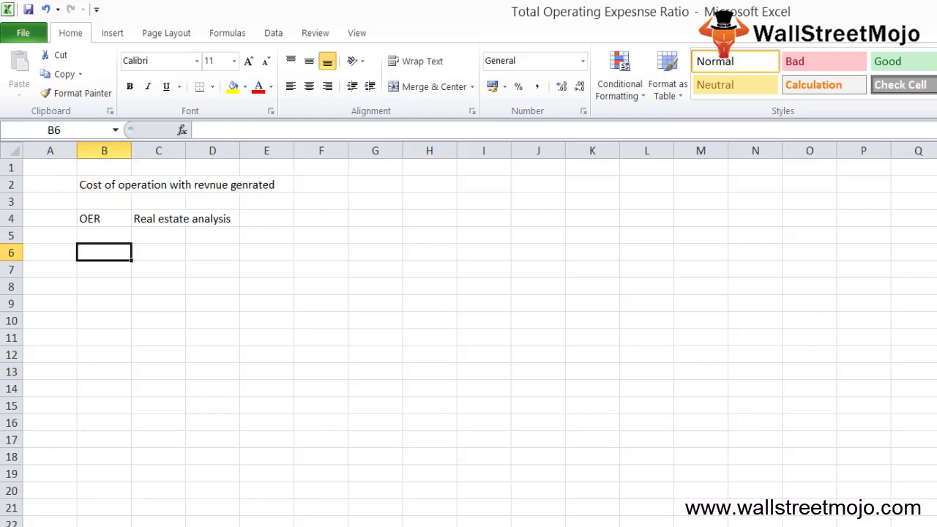
{"action": "type", "text": "Cost of operating"}
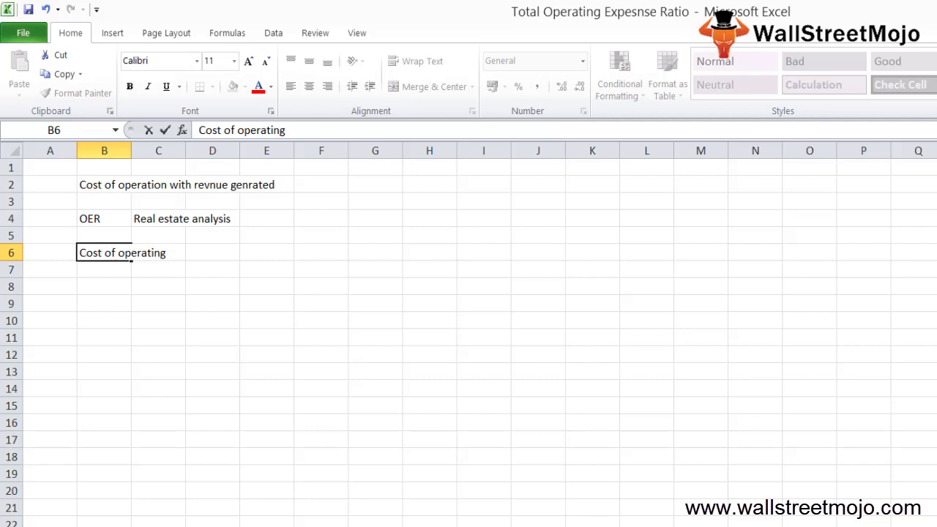
{"action": "key", "text": "Return"}
Enter the label "Operating Expense Ratio =" in cell B8 and autofit column B to that label.
{"action": "key", "text": "Return"}
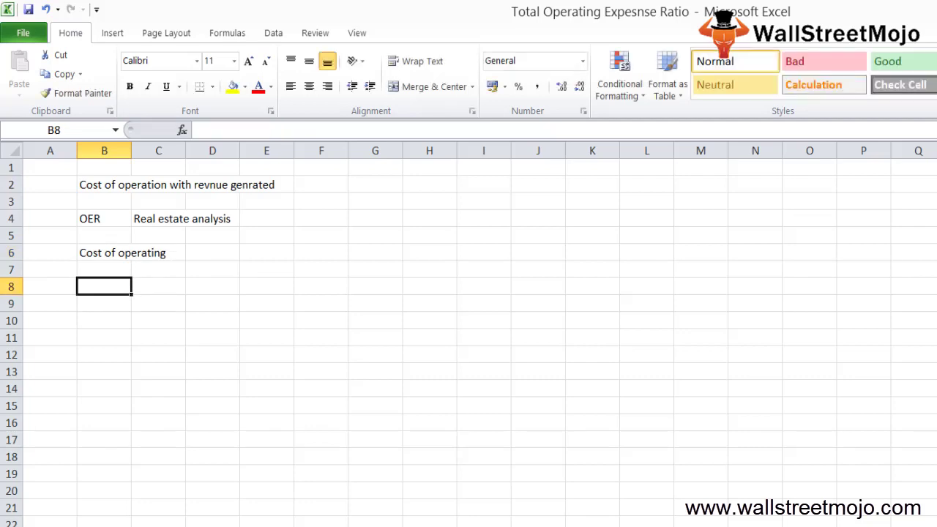
{"action": "type", "text": "Op"}
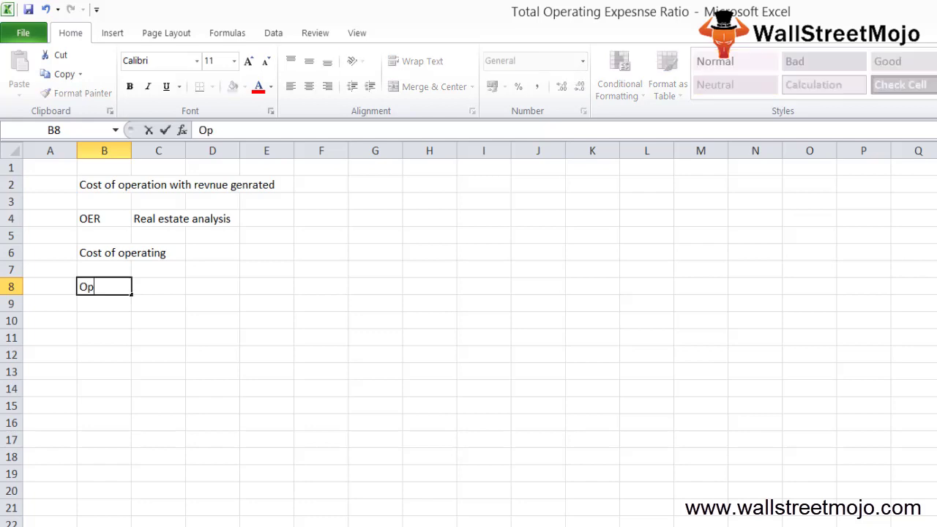
{"action": "type", "text": "erating Expen"}
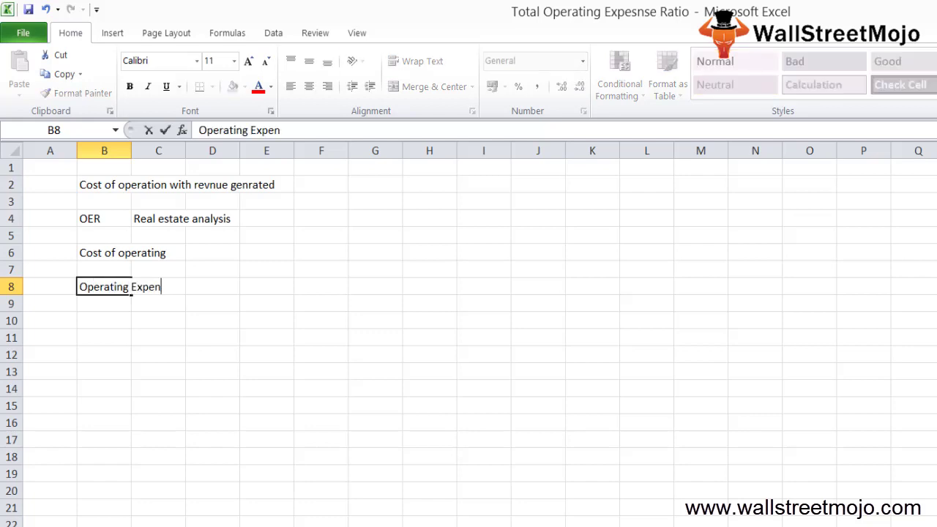
{"action": "type", "text": "se Ratio ="}
{"action": "key", "text": "ctrl+Return"}
{"action": "key", "text": "alt+h"}
{"action": "key", "text": "o"}
{"action": "key", "text": "i"}
Write the ratio's numerator "Operating Expense" in cell C8 and its denominator "Revenues" in cell C9.
{"action": "key", "text": "Right"}
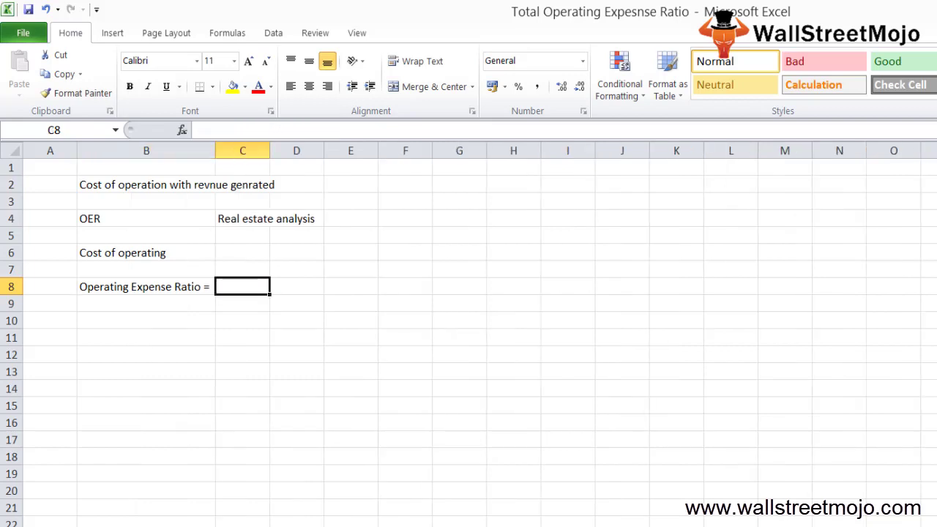
{"action": "type", "text": "Operating Expense"}
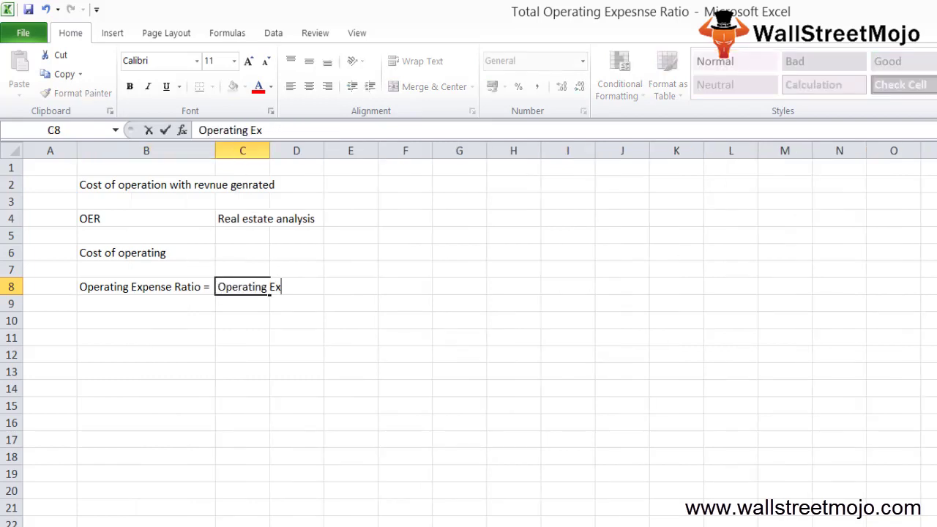
{"action": "key", "text": "Return"}
{"action": "type", "text": "Revenues"}
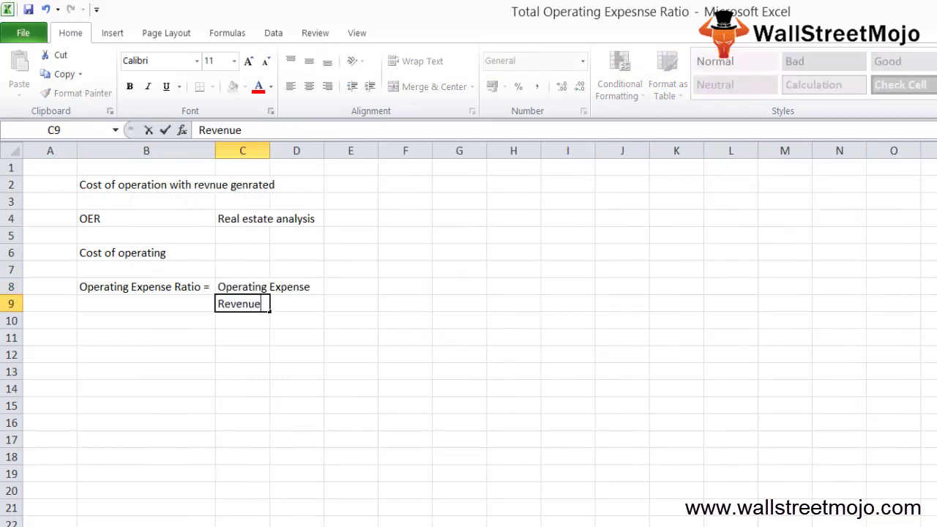
{"action": "key", "text": "Return"}
Autofit the width of column C to the "Operating Expense" text in cell C8.
{"action": "key", "text": "Up"}
{"action": "key", "text": "Up"}
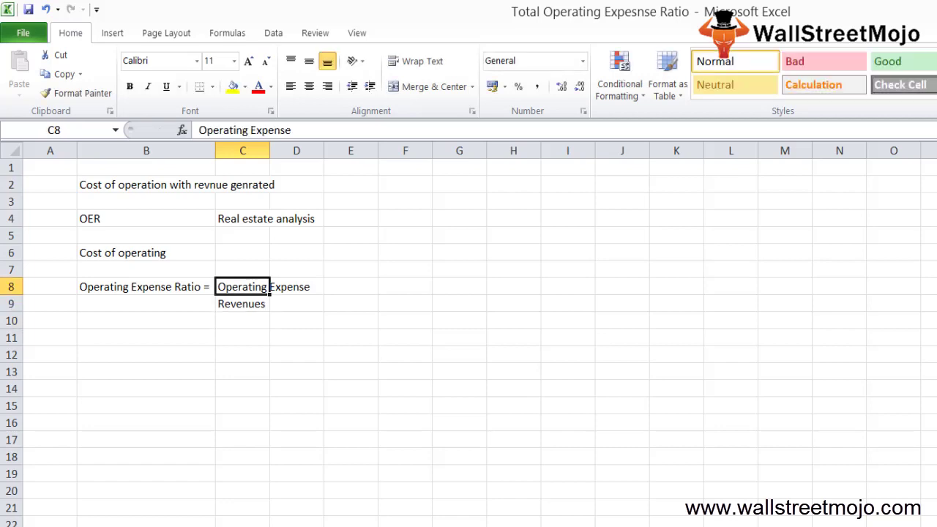
{"action": "key", "text": "alt+h"}
{"action": "key", "text": "o"}
{"action": "key", "text": "i"}
Enter the heading "Explnation" in cell B11, leaving one blank row below the ratio formula.
{"action": "key", "text": "Left"}
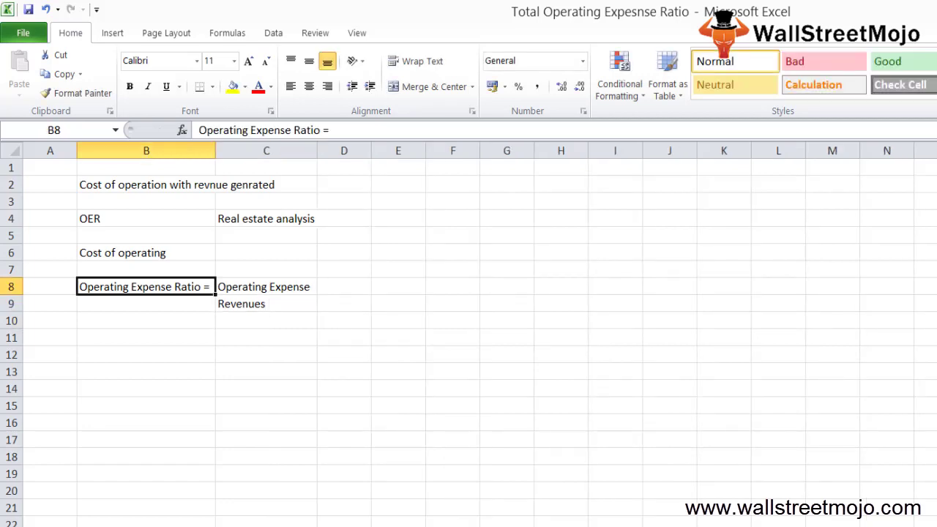
{"action": "key", "text": "Down"}
{"action": "key", "text": "Down"}
{"action": "key", "text": "Down"}
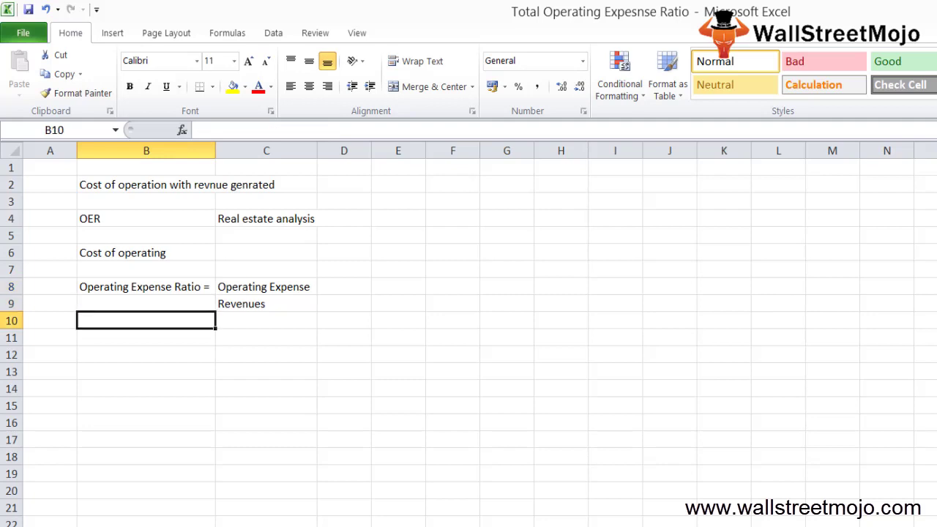
{"action": "type", "text": "Exp"}
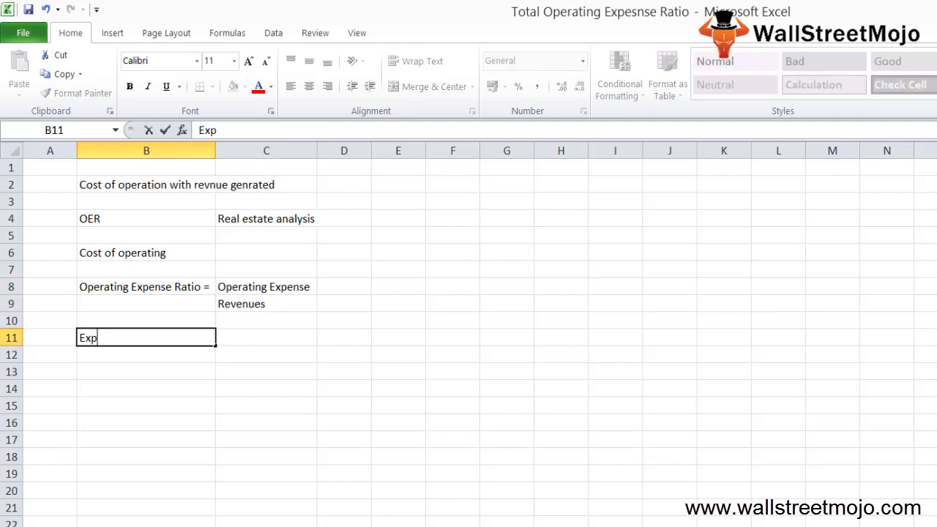
{"action": "type", "text": "lnation"}
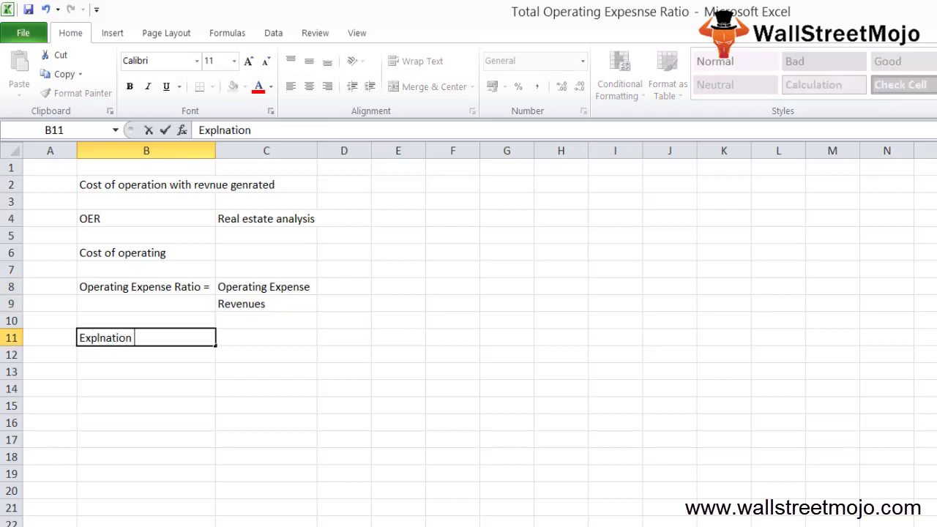
{"action": "key", "text": "Return"}
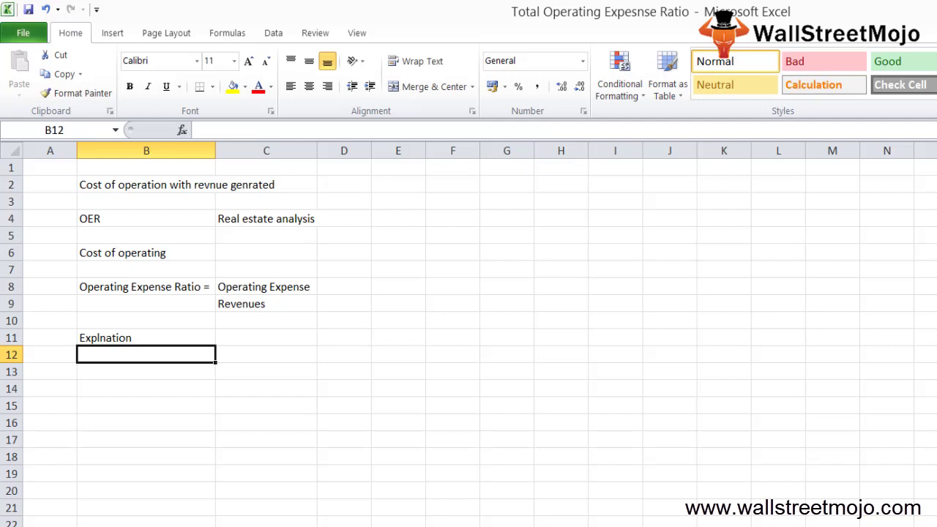
Number the first explanation item 1 in cell B13 and label it "Operating Expenses" in cell C13.
{"action": "key", "text": "Down"}
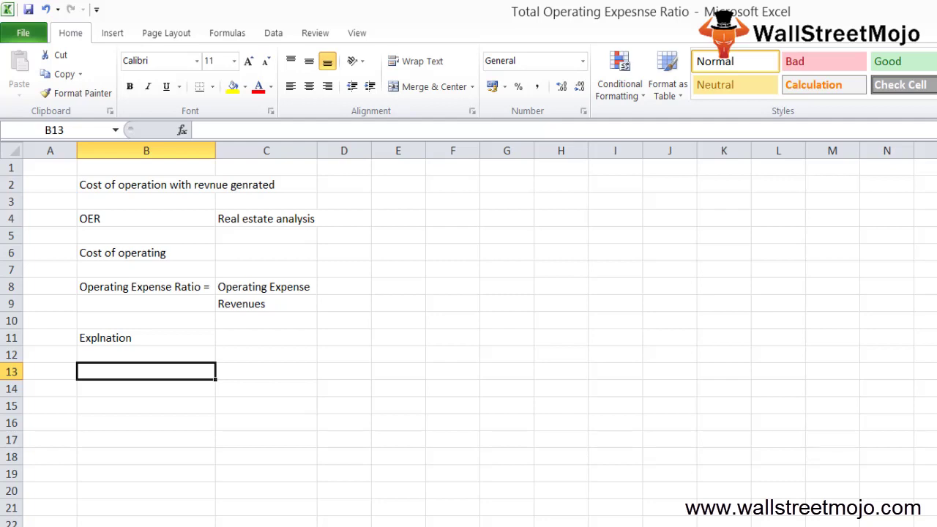
{"action": "type", "text": "1"}
{"action": "key", "text": "Return"}
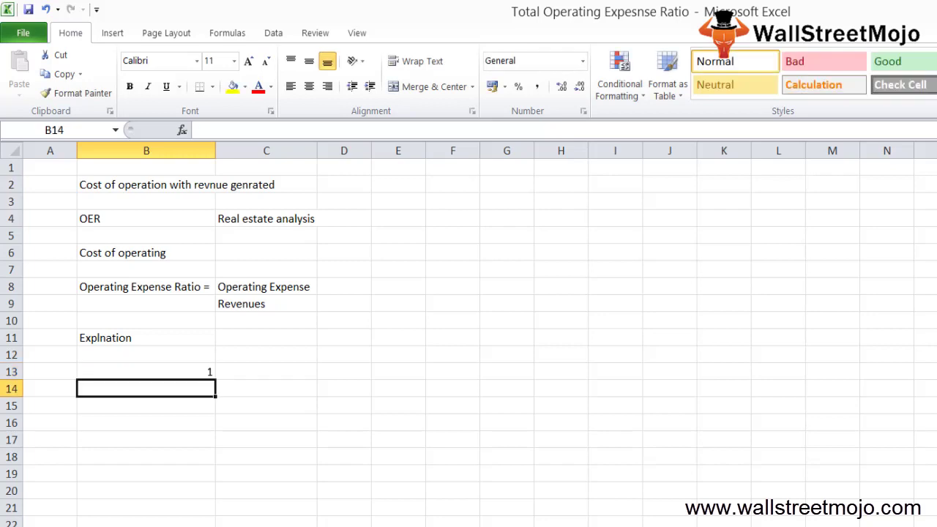
{"action": "key", "text": "Up"}
{"action": "key", "text": "Right"}
{"action": "type", "text": "Oper"}
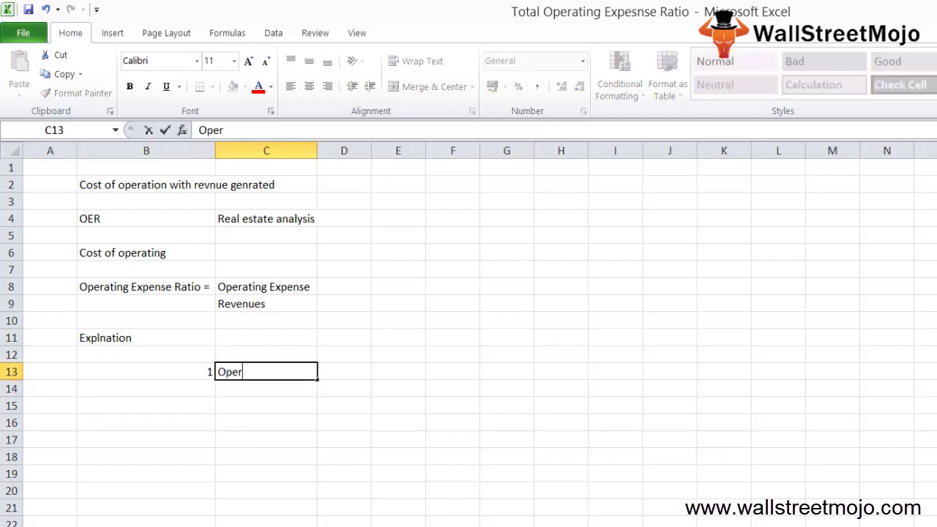
{"action": "type", "text": "ating Expenses"}
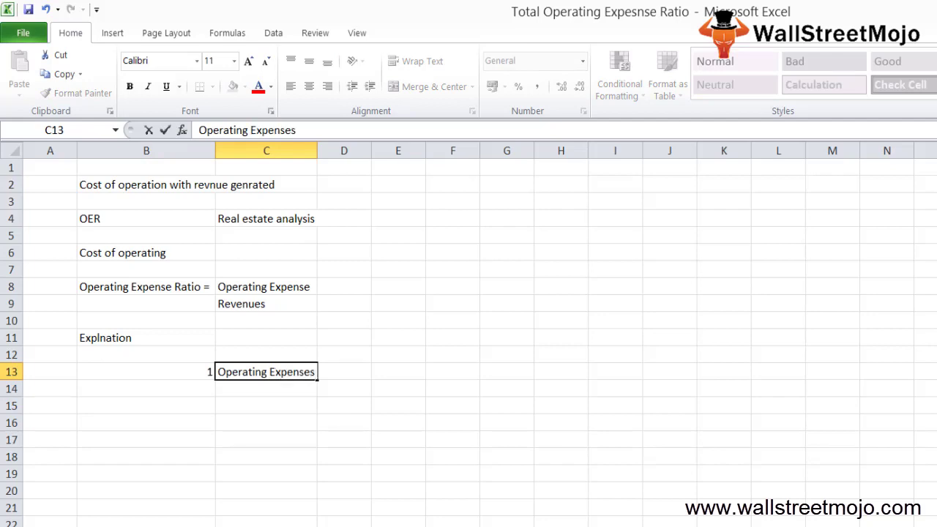
{"action": "key", "text": "ctrl+Return"}
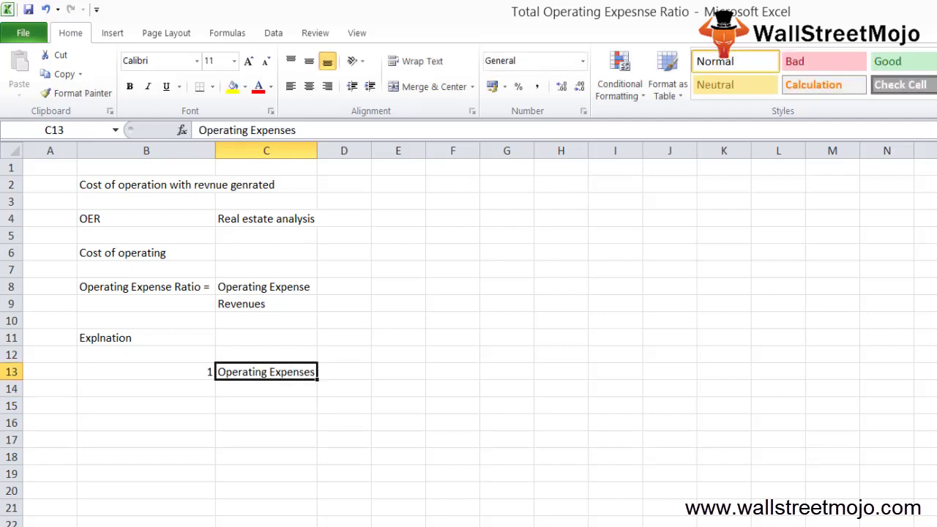
List the first two operating expense items, "Utilities" in cell D13 and "Proper mgmt fees" in cell E13.
{"action": "key", "text": "Right"}
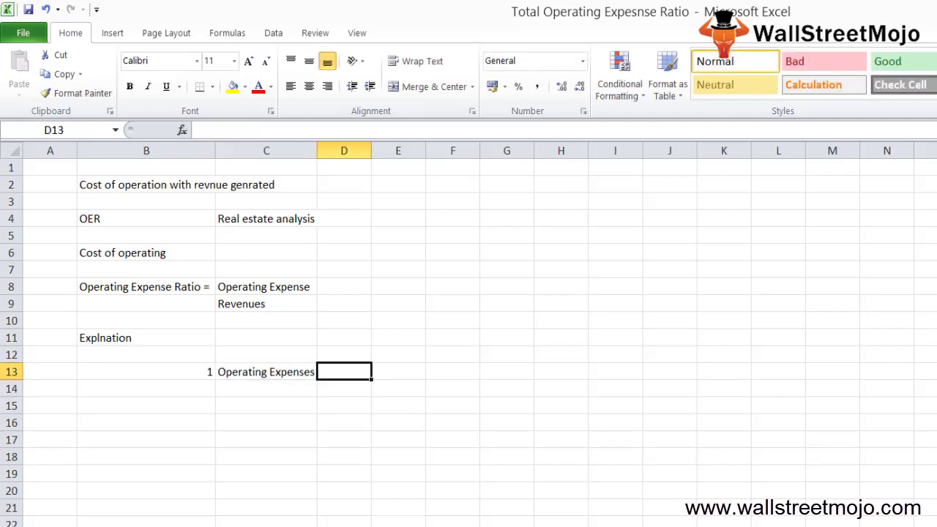
{"action": "type", "text": "Utilities"}
{"action": "key", "text": "Return"}
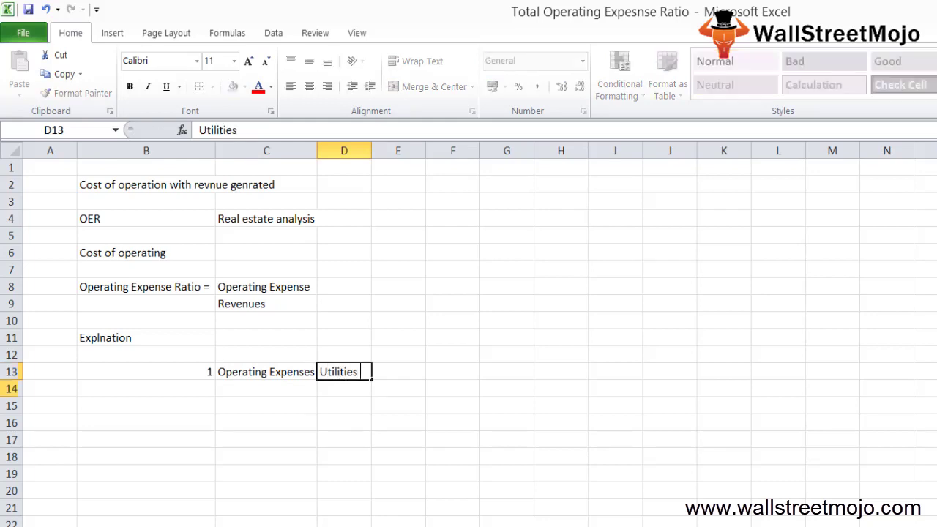
{"action": "key", "text": "Up"}
{"action": "key", "text": "Right"}
{"action": "type", "text": "P"}
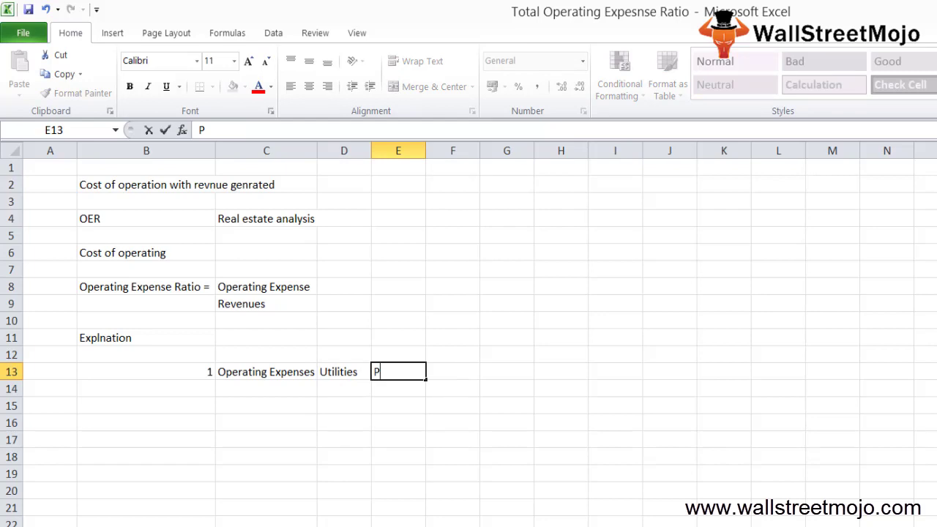
{"action": "type", "text": "roper mgmt fees"}
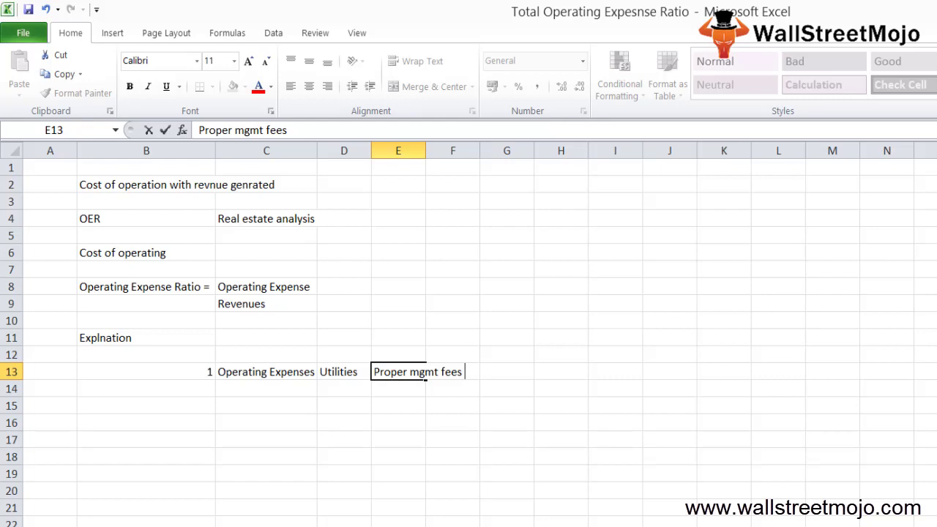
{"action": "key", "text": "ctrl+Return"}
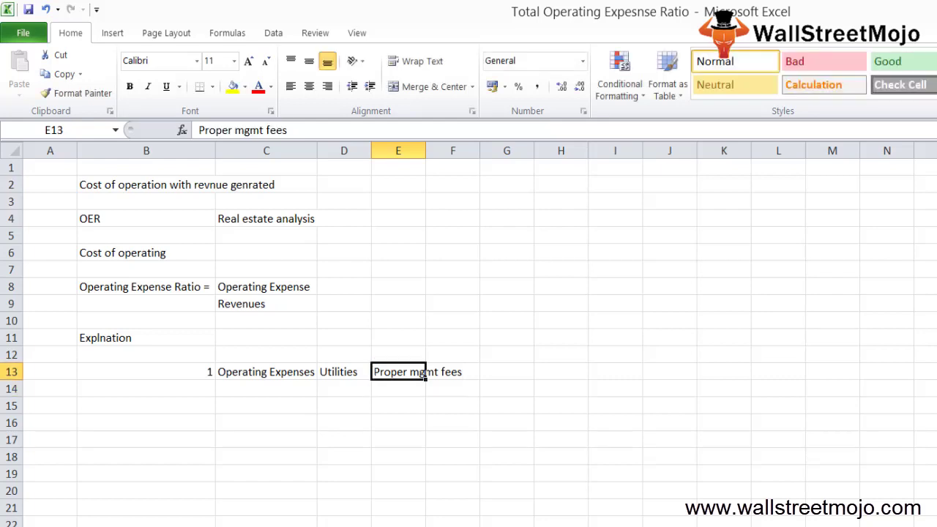
Autofit the width of column E to the "Proper mgmt fees" text in cell E13.
{"action": "key", "text": "alt+h"}
{"action": "key", "text": "o"}
{"action": "key", "text": "i"}
Add the expense items "maint" in cell F13 and "property taxes" in cell G13.
{"action": "key", "text": "Right"}
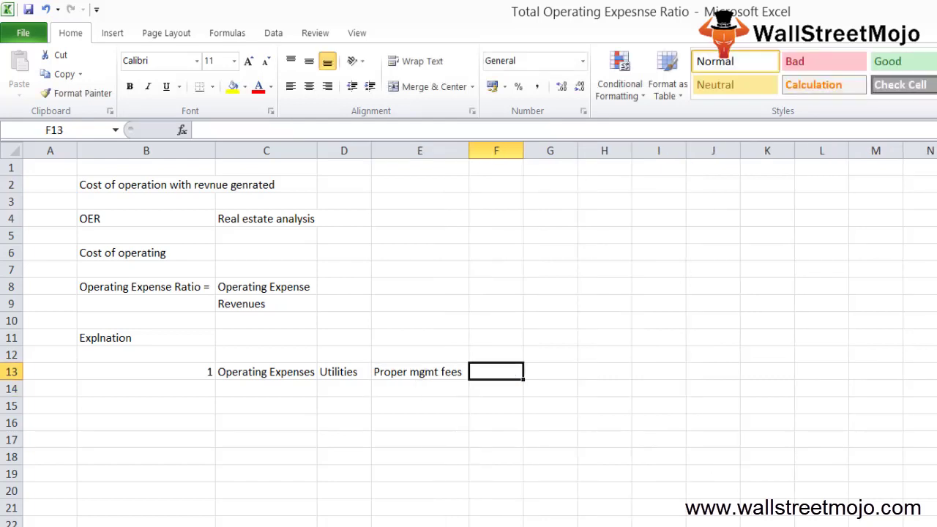
{"action": "type", "text": "maint"}
{"action": "key", "text": "Return"}
{"action": "key", "text": "Up"}
{"action": "key", "text": "Right"}
{"action": "type", "text": "property "}
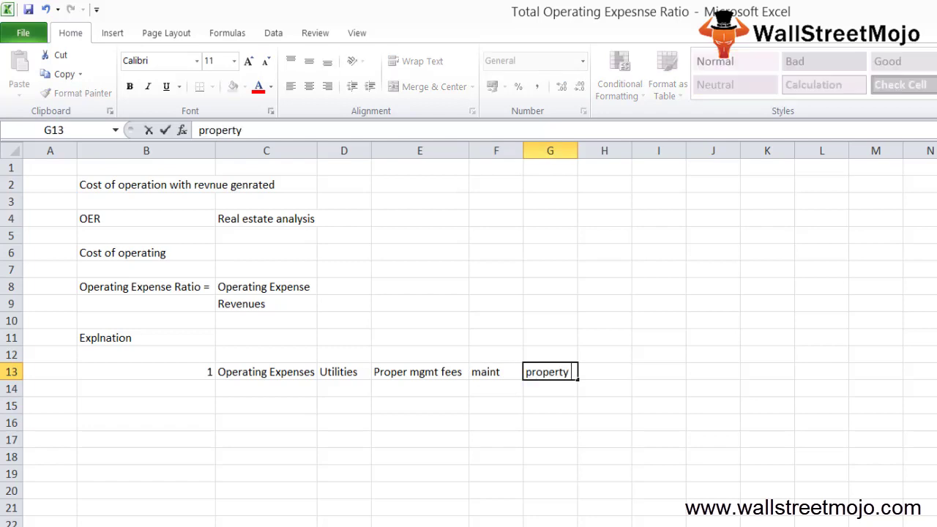
{"action": "type", "text": "taxes"}
{"action": "key", "text": "Tab"}
Add the expense items "insurance" in cell H13 and "Repairs" in cell I13.
{"action": "type", "text": "insurea"}
{"action": "key", "text": "BackSpace"}
{"action": "key", "text": "BackSpace"}
{"action": "type", "text": "ance"}
{"action": "key", "text": "Tab"}
{"action": "type", "text": "Repairs"}
{"action": "key", "text": "Return"}
Enter the item number 2 in cell B14, directly below the first explanation item's number.
{"action": "key", "text": "Left"}
{"action": "key", "text": "Left"}
{"action": "key", "text": "Left"}
{"action": "key", "text": "Left"}
{"action": "key", "text": "Left"}
{"action": "key", "text": "Left"}
{"action": "key", "text": "Left"}
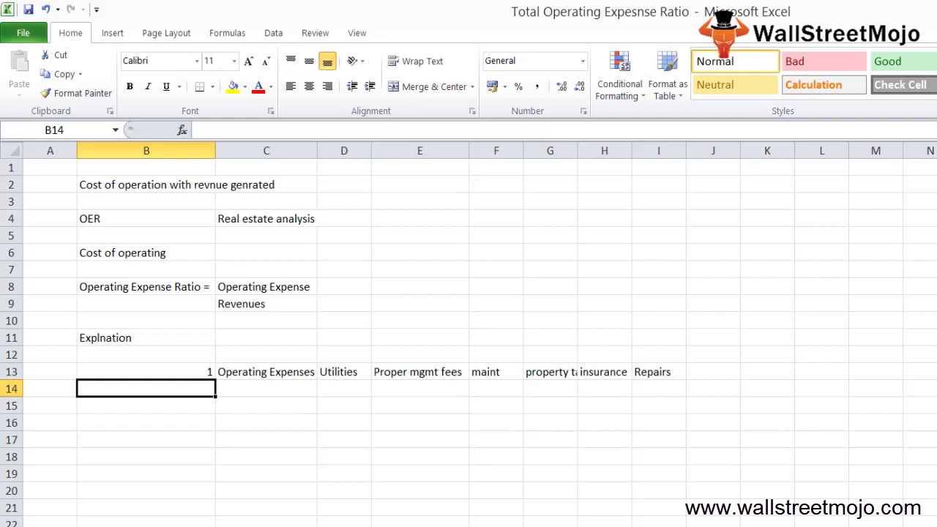
{"action": "type", "text": "2"}
{"action": "key", "text": "Return"}
Label the second explanation item "Revenue" in cell C14.
{"action": "key", "text": "Up"}
{"action": "key", "text": "Right"}
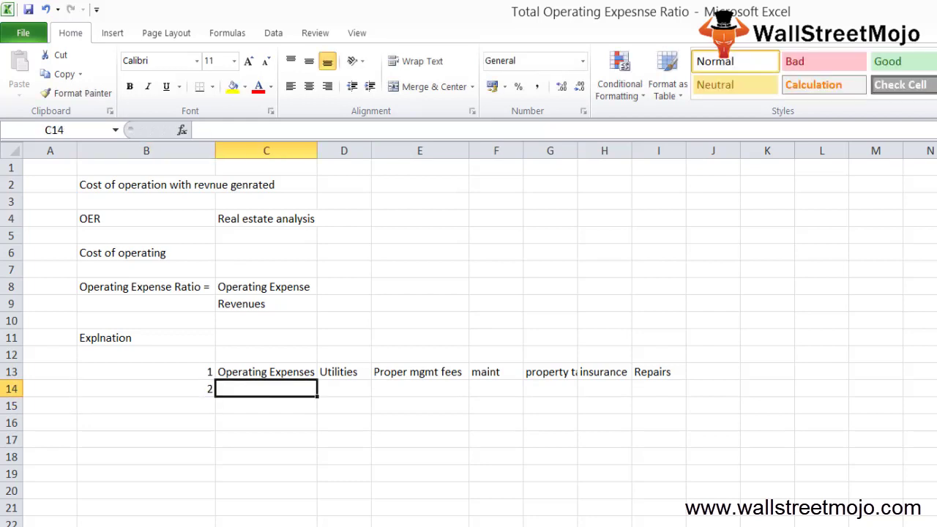
{"action": "type", "text": "Revnue"}
{"action": "key", "text": "BackSpace"}
{"action": "key", "text": "BackSpace"}
{"action": "key", "text": "BackSpace"}
{"action": "key", "text": "BackSpace"}
{"action": "type", "text": "enue"}
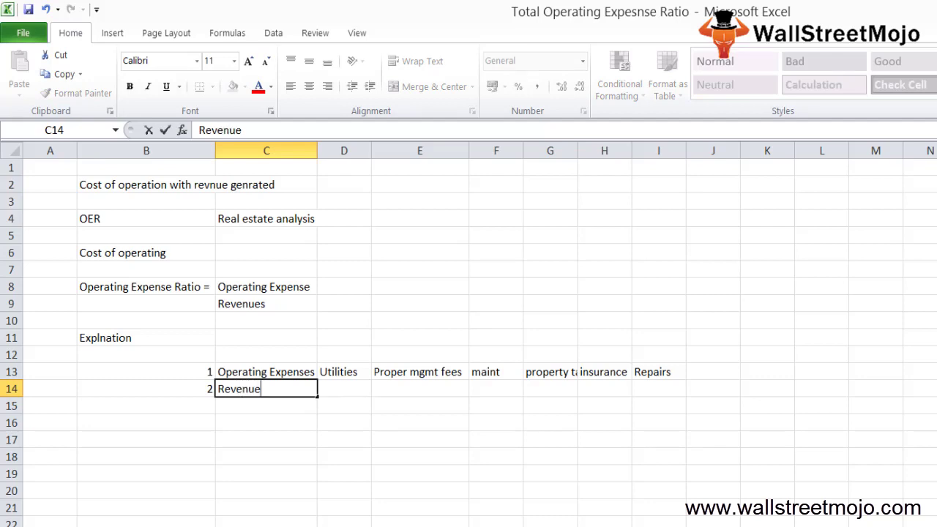
{"action": "key", "text": "Return"}
Enter "Income" in cell D14, next to the "Revenue" label.
{"action": "key", "text": "Up"}
{"action": "key", "text": "Right"}
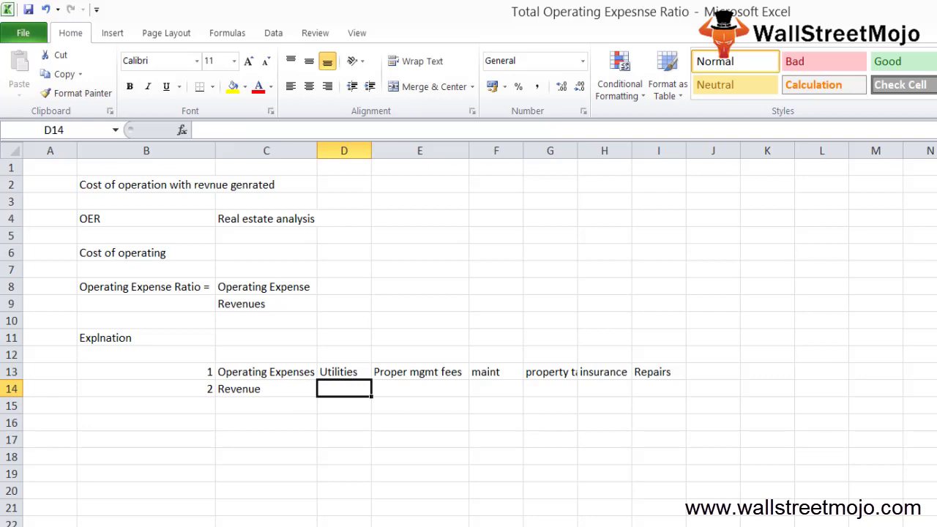
{"action": "type", "text": "Income"}
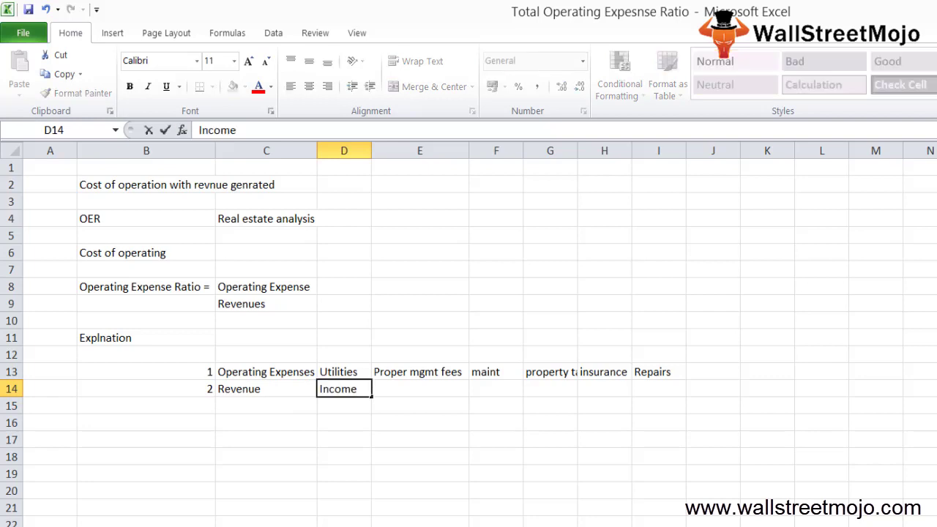
{"action": "key", "text": "Tab"}
Continue the Revenue row with "bought" in cell E14 and "OER" in cell F14.
{"action": "key", "text": "Down"}
{"action": "key", "text": "Up"}
{"action": "type", "text": "ought"}
{"action": "key", "text": "BackSpace"}
{"action": "key", "text": "BackSpace"}
{"action": "key", "text": "BackSpace"}
{"action": "key", "text": "BackSpace"}
{"action": "key", "text": "BackSpace"}
{"action": "type", "text": "bought"}
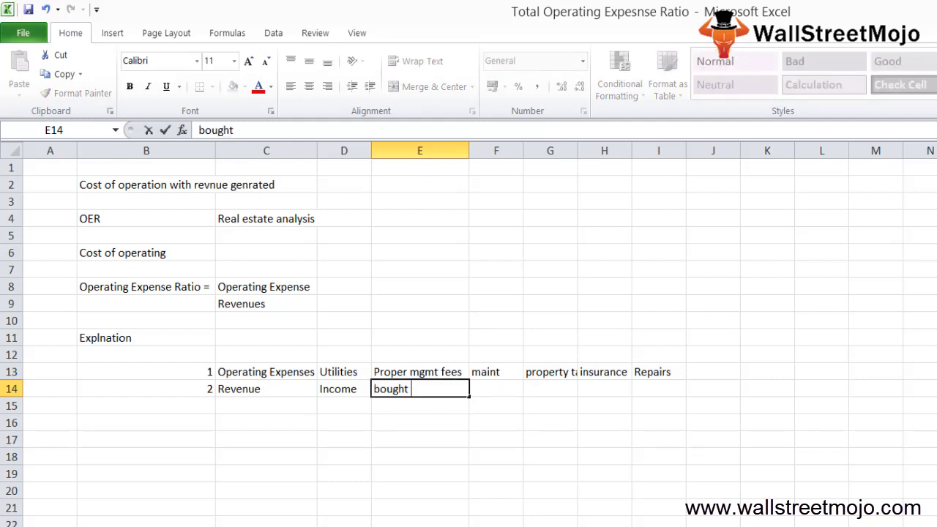
{"action": "key", "text": "Tab"}
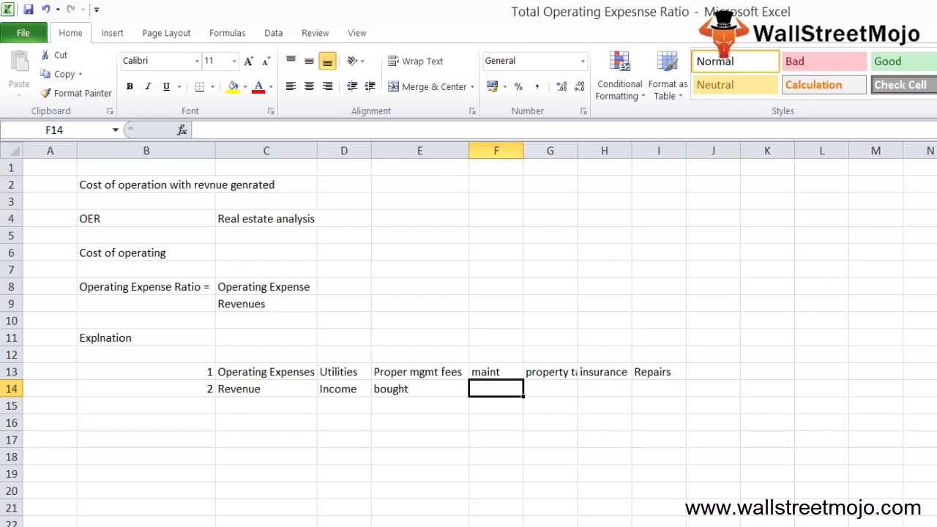
{"action": "type", "text": "OER"}
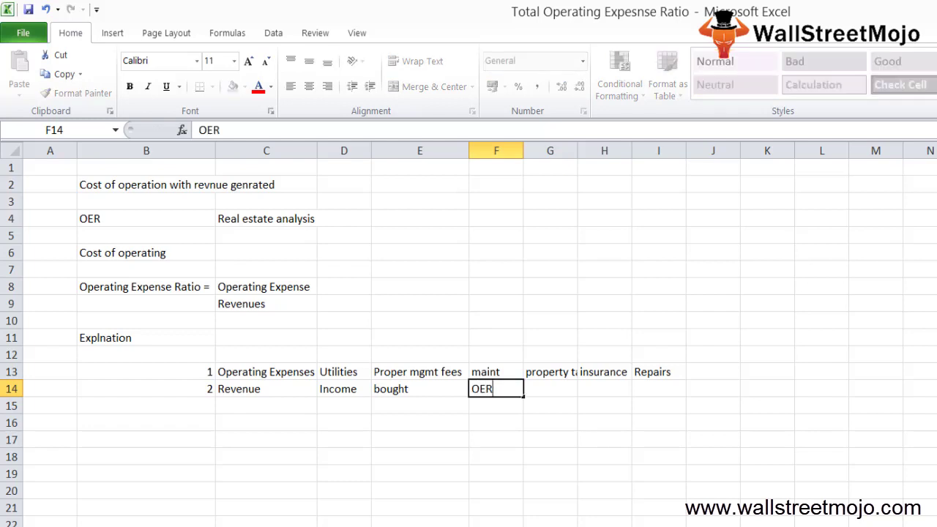
{"action": "key", "text": "Up"}
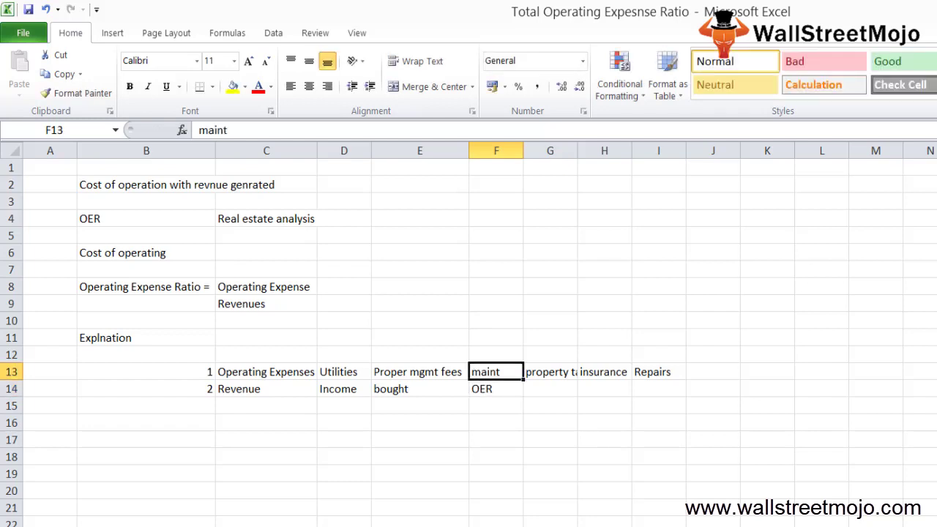
Enter the label "OER" in cell C16, leaving one blank row below the Revenue item.
{"action": "key", "text": "Down"}
{"action": "key", "text": "Down"}
{"action": "key", "text": "Left"}
{"action": "key", "text": "Left"}
{"action": "key", "text": "Left"}
{"action": "key", "text": "Down"}
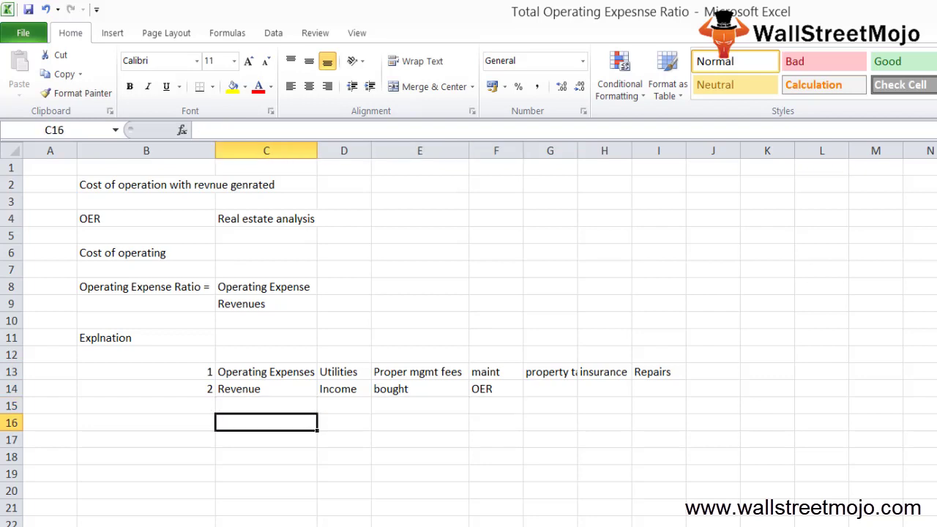
{"action": "type", "text": "OER Hi"}
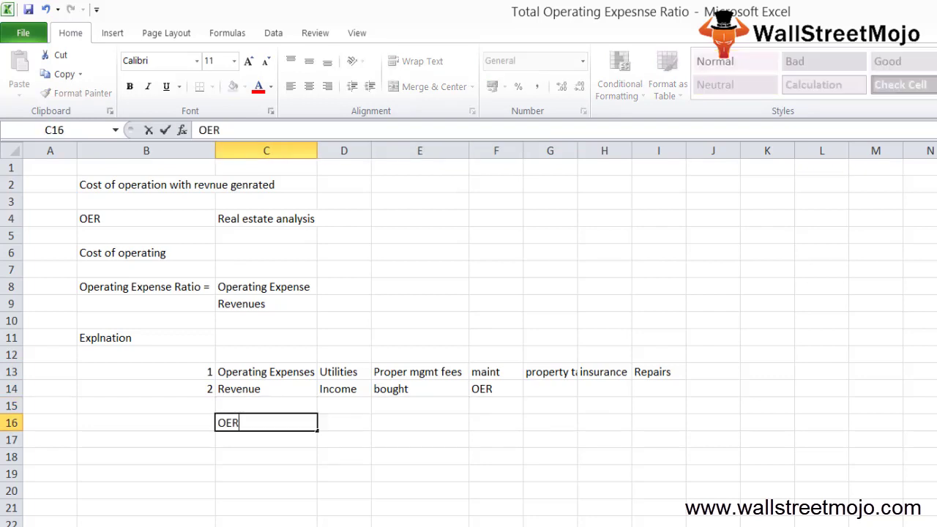
{"action": "key", "text": "BackSpace"}
{"action": "key", "text": "BackSpace"}
{"action": "key", "text": "BackSpace"}
{"action": "key", "text": "Tab"}
Describe the high-ratio case beside the OER label with "higher" in cell D16 and "keeping a property" in cell E16.
{"action": "type", "text": "higher"}
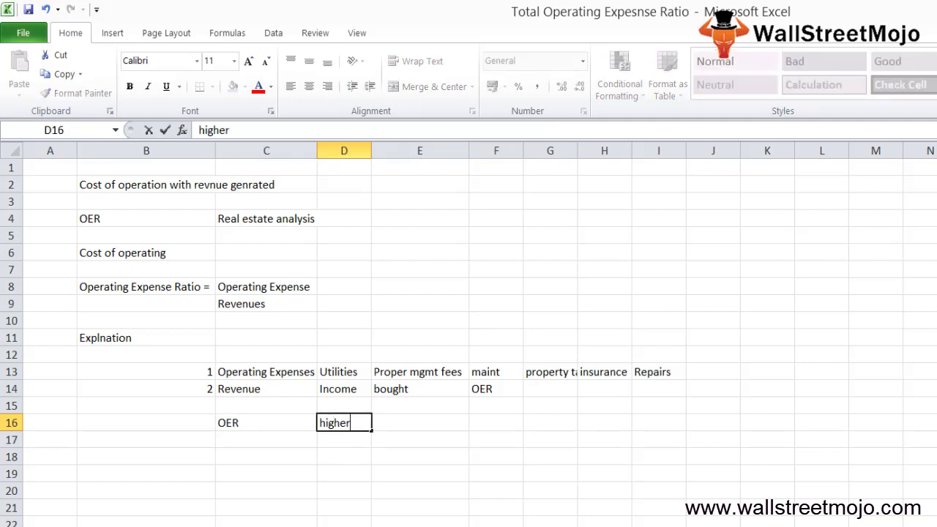
{"action": "key", "text": "Tab"}
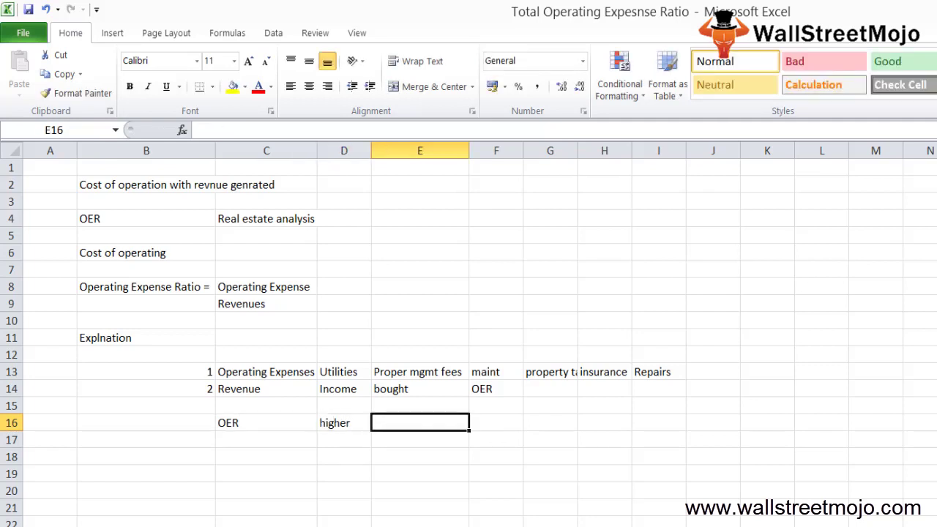
{"action": "type", "text": "keeping a property"}
{"action": "key", "text": "Return"}
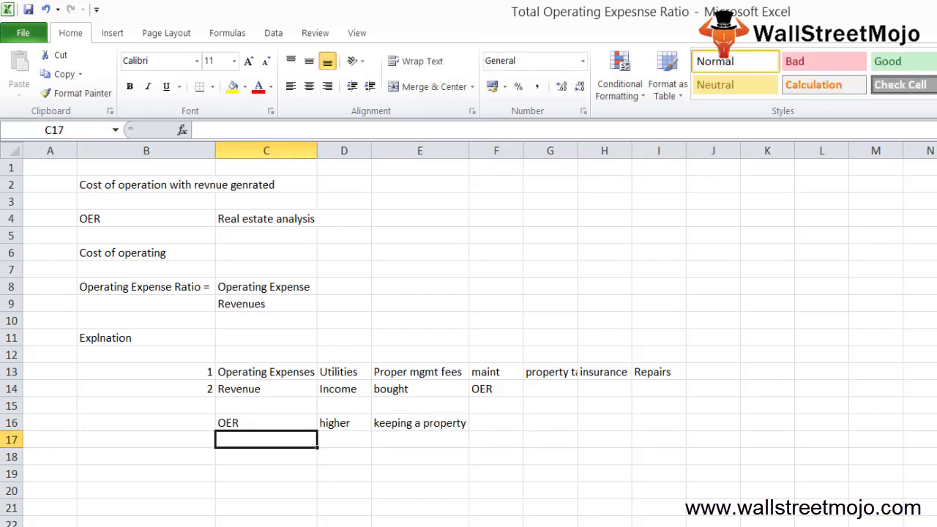
Describe the low-ratio case with "Lower" in cell D17 and "Investment" in cell E17.
{"action": "left_click", "coordinate": [344, 439]}
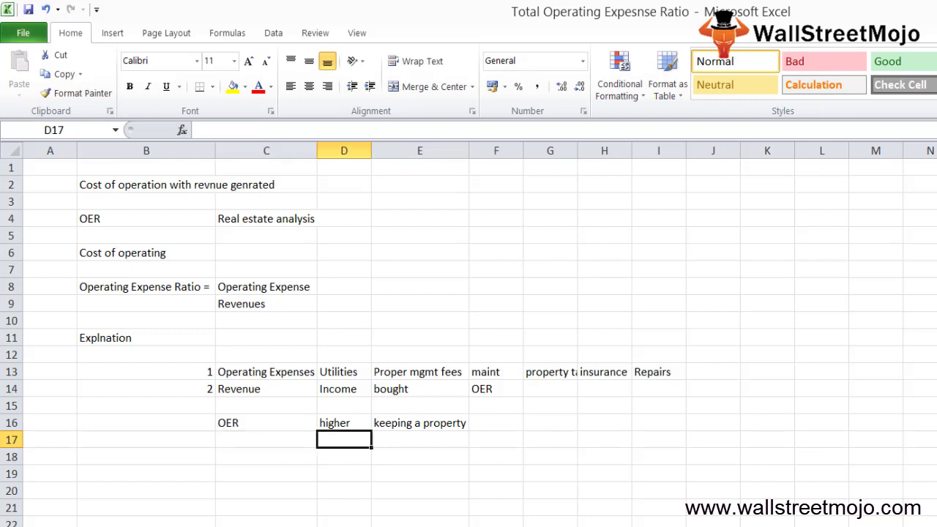
{"action": "type", "text": "Lower"}
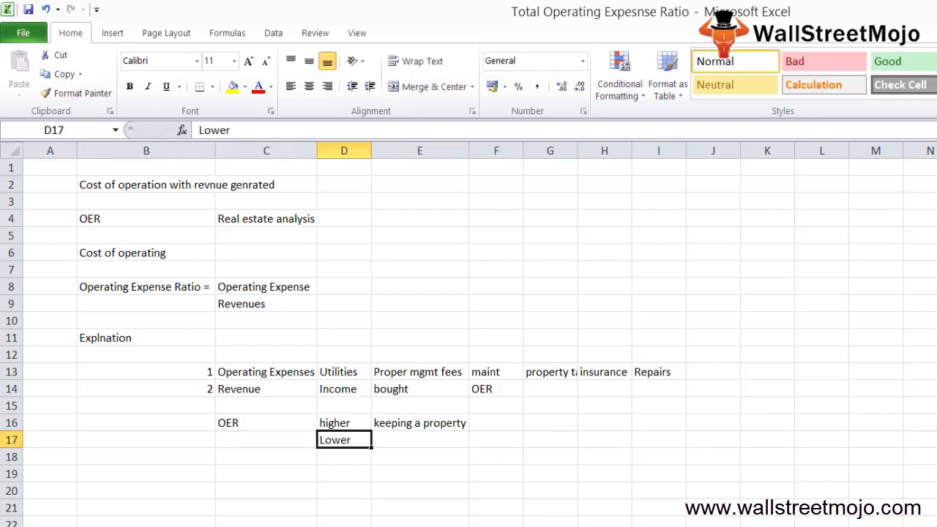
{"action": "left_click", "coordinate": [420, 440]}
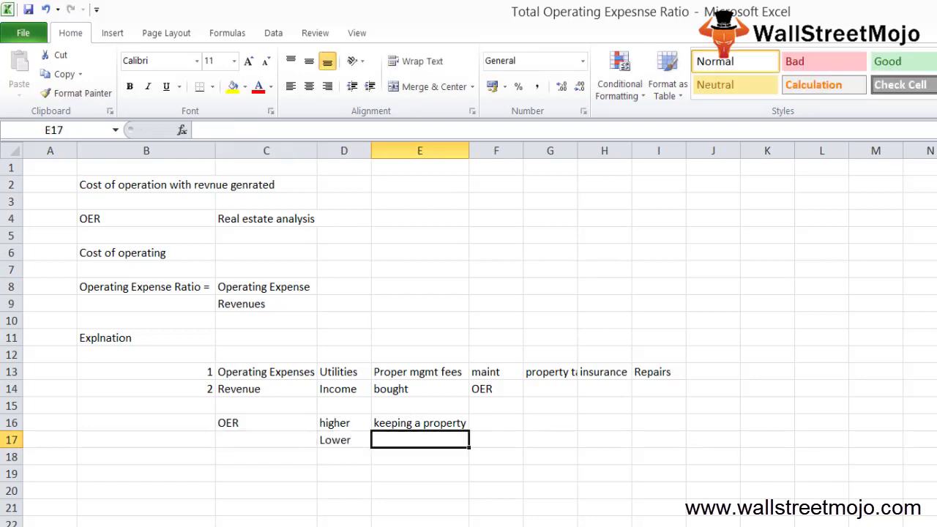
{"action": "type", "text": "Investment"}
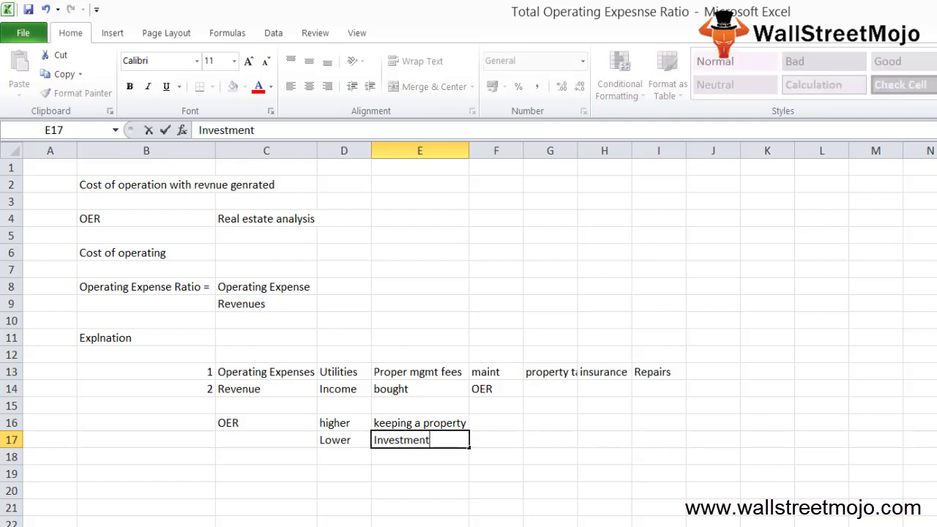
{"action": "key", "text": "Return"}
Switch to the next, empty worksheet and enter the company name "KG Inc" in cell B2.
{"action": "key", "text": "Down"}
{"action": "key", "text": "Down"}
{"action": "key", "text": "Left"}
{"action": "key", "text": "Left"}
{"action": "key", "text": "ctrl+Page_Down"}
{"action": "key", "text": "Down"}
{"action": "key", "text": "Right"}
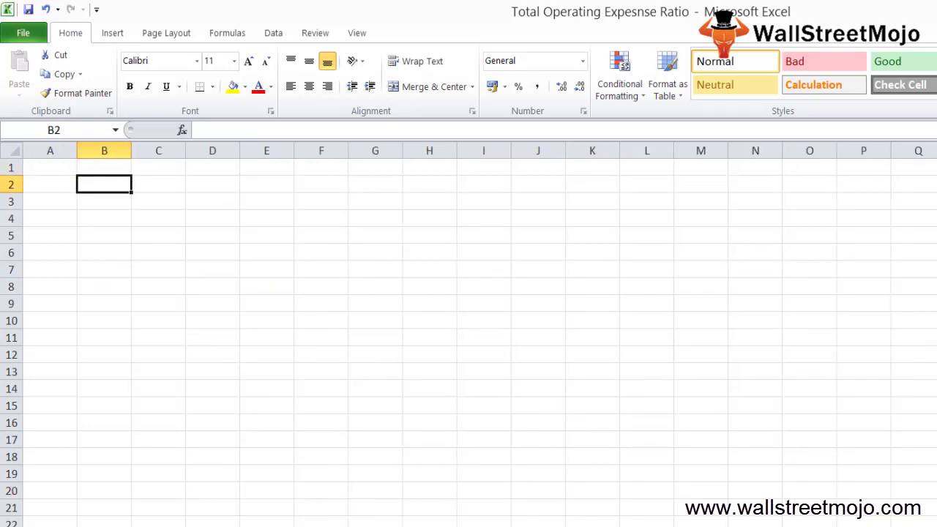
{"action": "type", "text": "KG Inc"}
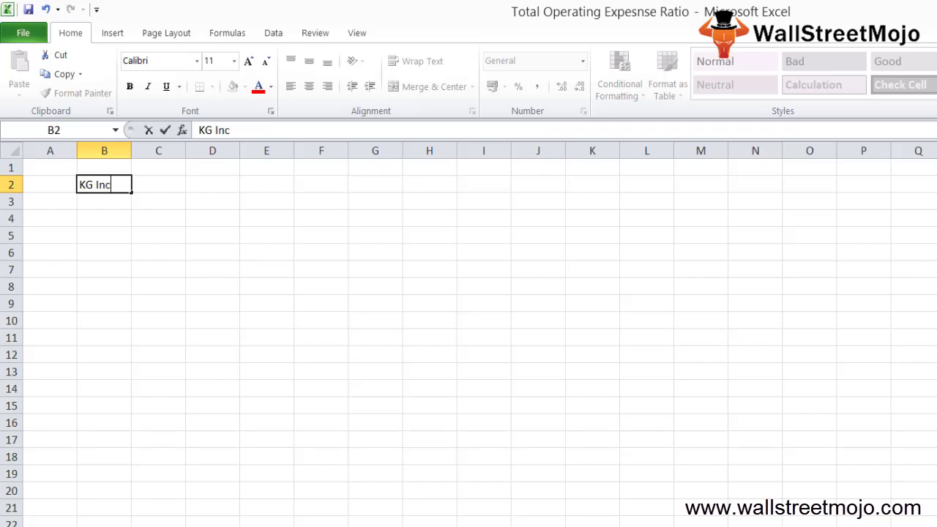
{"action": "key", "text": "Return"}
{"action": "key", "text": "Return"}
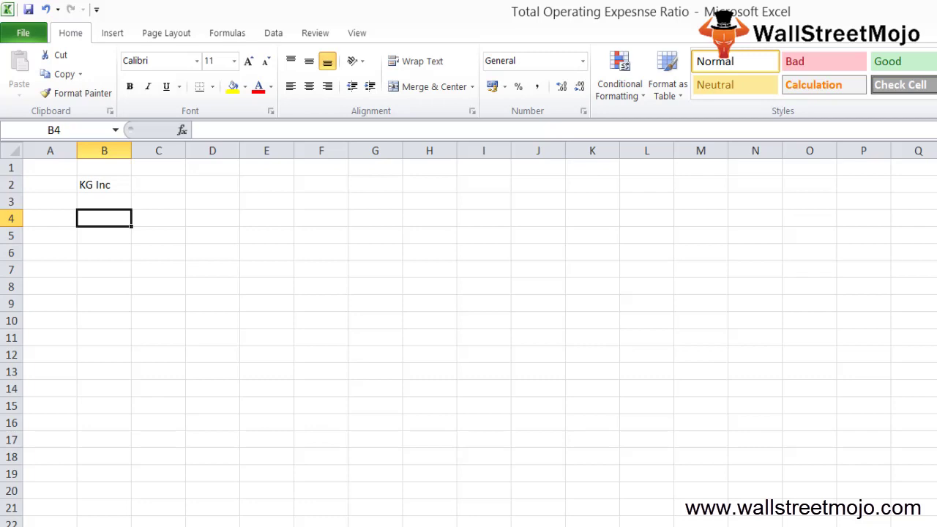
Enter the label "Operating Expense" in cell B4 and autofit column B to it.
{"action": "type", "text": "Operating Expense"}
{"action": "key", "text": "ctrl+Return"}
{"action": "key", "text": "alt+h"}
{"action": "key", "text": "o"}
{"action": "key", "text": "i"}
Enter the label "Revnue" in cell B6, leaving one blank row below "Operating Expense".
{"action": "key", "text": "Down"}
{"action": "key", "text": "Down"}
{"action": "type", "text": "Revnue"}
{"action": "key", "text": "Return"}
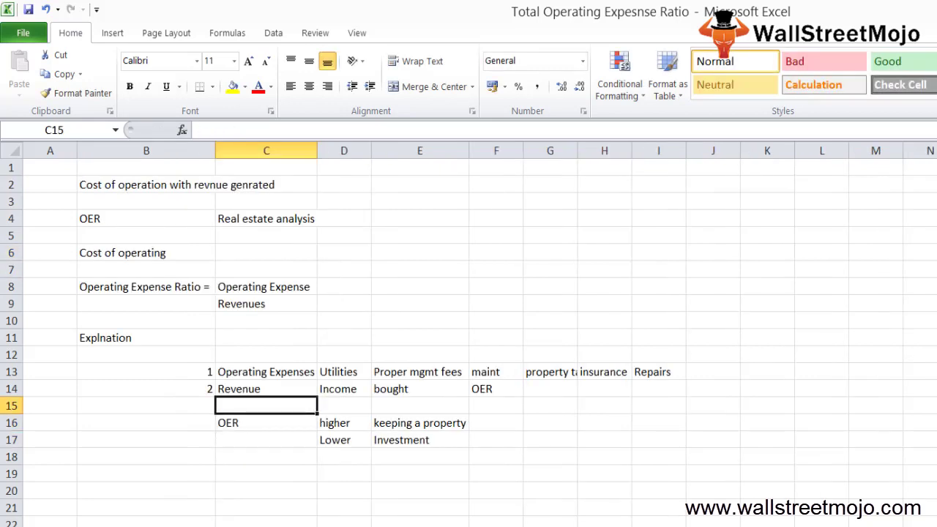
Copy the expense names in D13:I13 of the explanation sheet and paste them as transposed values into the KG Inc sheet from B4.
{"action": "left_click_drag", "start_coordinate": [343, 372], "coordinate": [658, 372]}
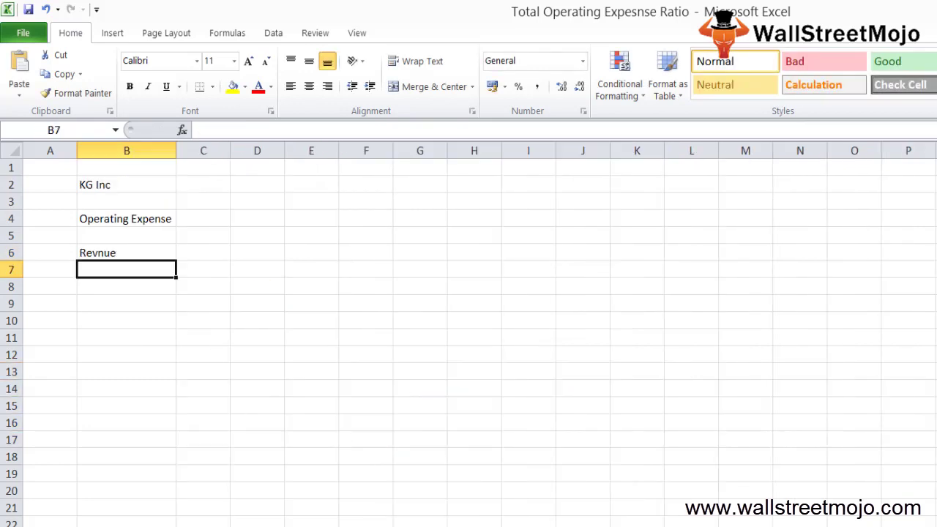
{"action": "left_click", "coordinate": [127, 235]}
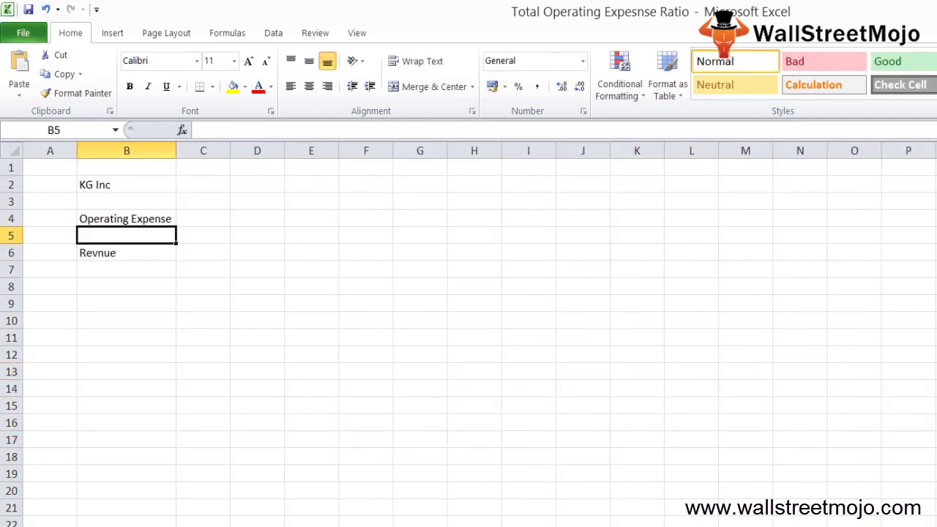
{"action": "key", "text": "Up"}
{"action": "key", "text": "ctrl+alt+v"}
{"action": "key", "text": "v"}
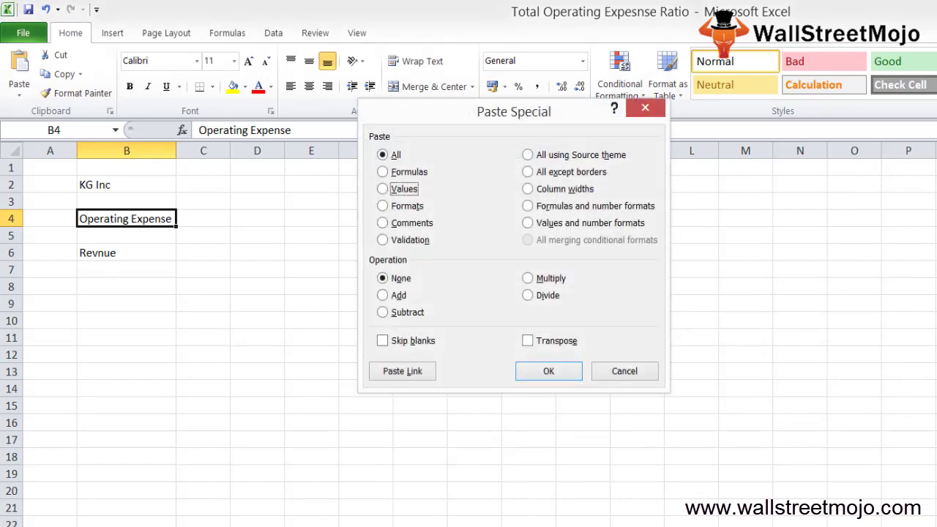
{"action": "key", "text": "e"}
{"action": "key", "text": "Return"}
Enter 40000 for Utilities in C4 and 100000 for Proper mgmt fees in C5.
{"action": "key", "text": "Down"}
{"action": "key", "text": "Up"}
{"action": "key", "text": "Right"}
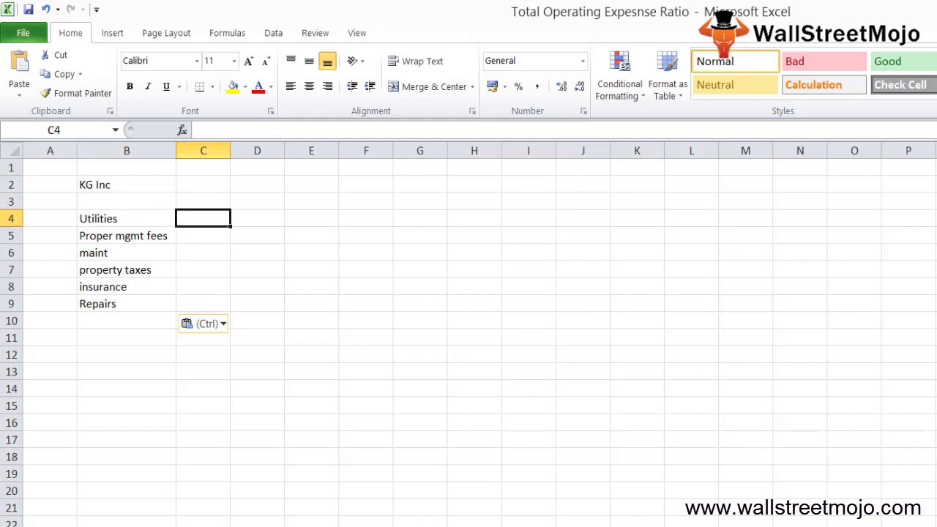
{"action": "type", "text": "40000"}
{"action": "key", "text": "Right"}
{"action": "key", "text": "Down"}
{"action": "key", "text": "Left"}
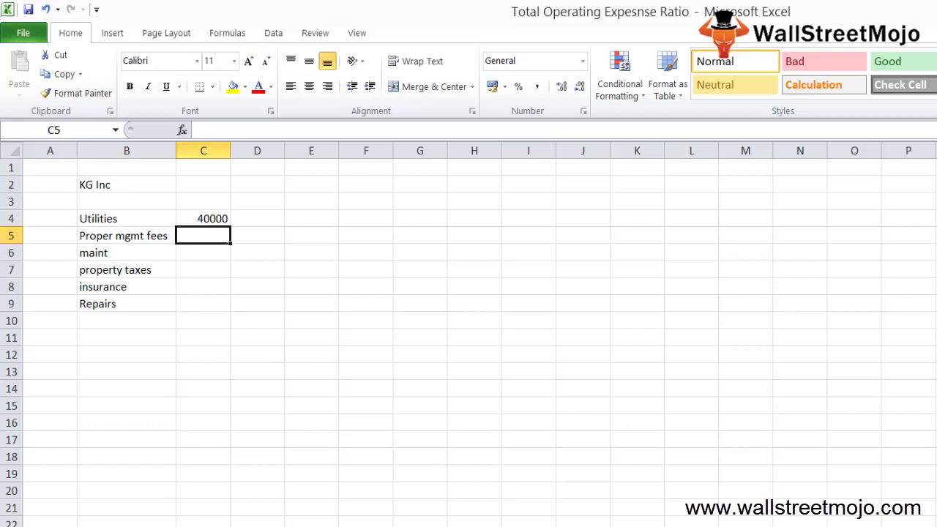
{"action": "type", "text": "100000"}
{"action": "key", "text": "Right"}
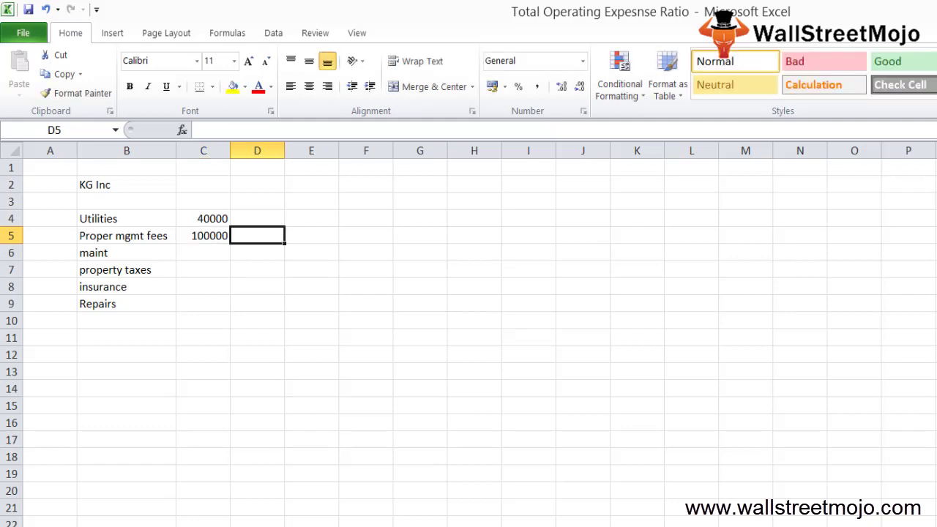
Enter 60000 for maint in C6 and 10000 for property taxes in C7.
{"action": "key", "text": "Down"}
{"action": "key", "text": "Left"}
{"action": "type", "text": "60000"}
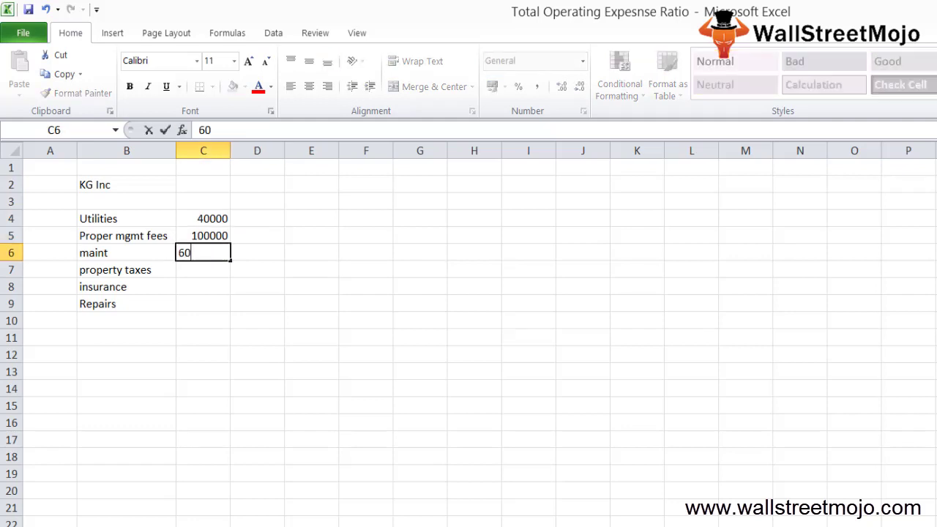
{"action": "key", "text": "Right"}
{"action": "key", "text": "Down"}
{"action": "key", "text": "Left"}
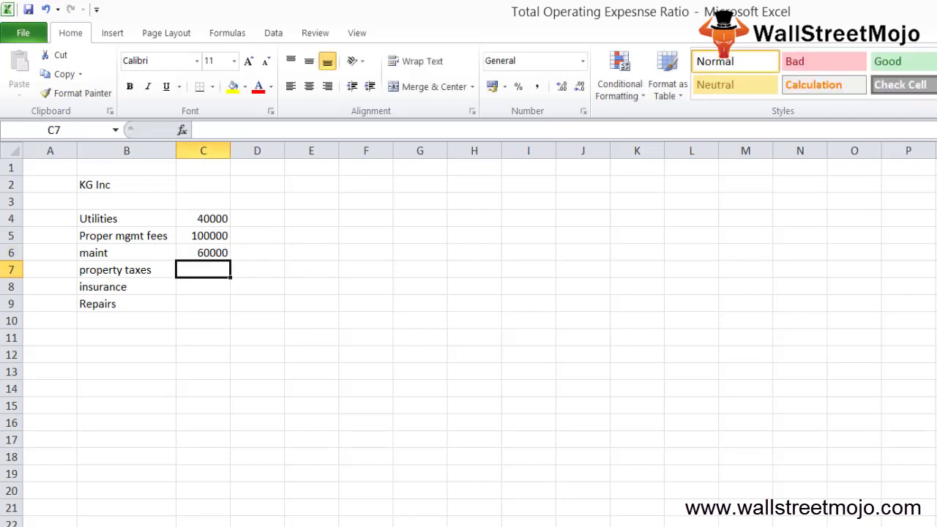
{"action": "type", "text": "10000"}
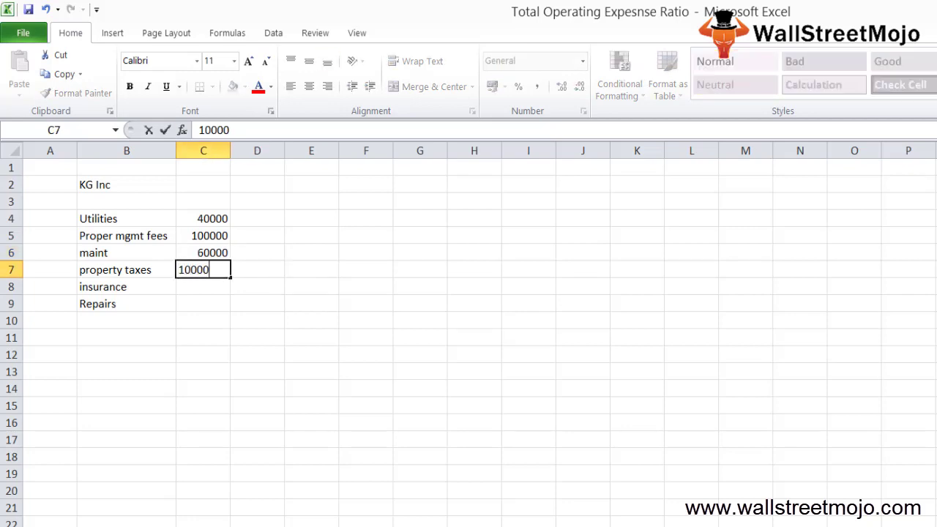
{"action": "key", "text": "Right"}
Enter 25000 for insurance in C8 and 12000 for Repairs in C9.
{"action": "key", "text": "Down"}
{"action": "key", "text": "Left"}
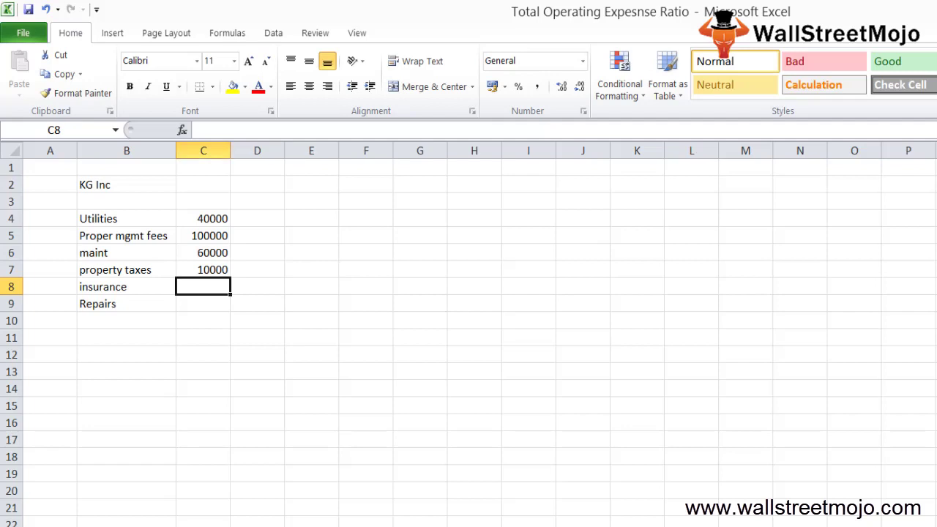
{"action": "type", "text": "25000"}
{"action": "key", "text": "Tab"}
{"action": "key", "text": "Return"}
{"action": "type", "text": "12000"}
{"action": "key", "text": "Down"}
Enter the total label "Operating Expense" in cell B10, directly below Repairs.
{"action": "key", "text": "Left"}
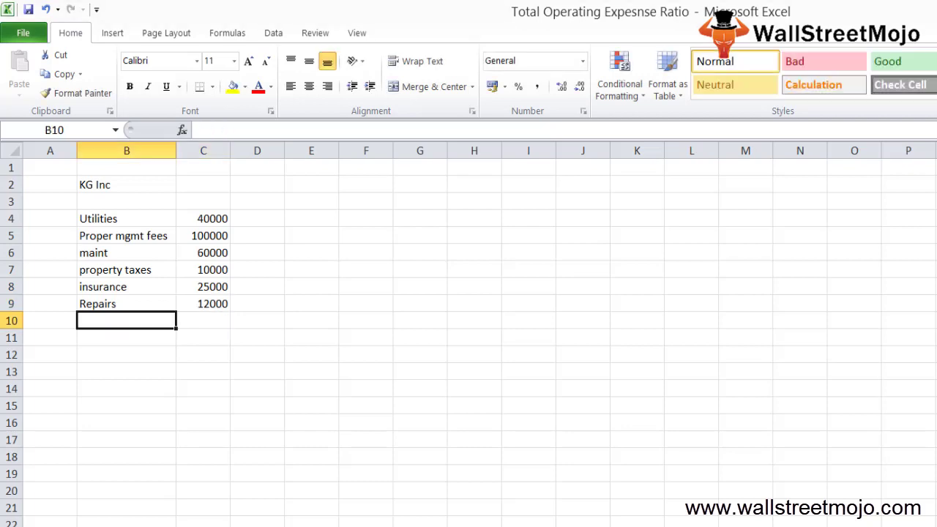
{"action": "type", "text": "Operating"}
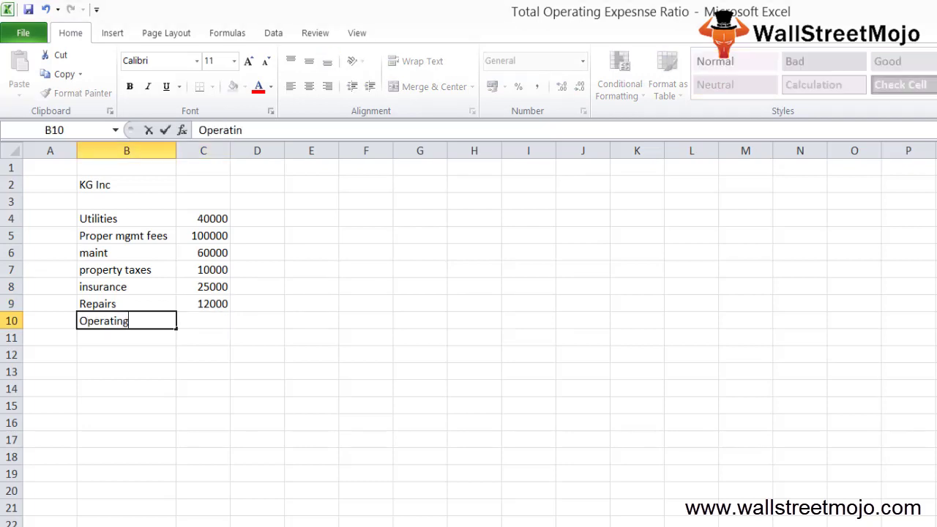
{"action": "type", "text": " Expensi"}
{"action": "key", "text": "BackSpace"}
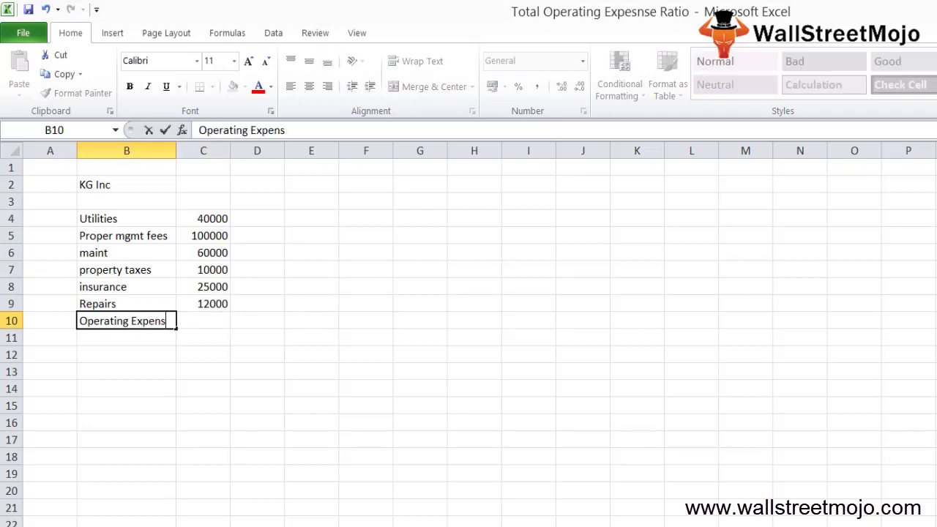
{"action": "type", "text": "e"}
{"action": "key", "text": "Return"}
Total the expense amounts C4:C9 in cell C10 with AutoSum.
{"action": "key", "text": "Up"}
{"action": "key", "text": "Right"}
{"action": "key", "text": "alt+="}
{"action": "key", "text": "Return"}
Enter the heading "Revnue" in cell B12, leaving one blank row below the operating expense total.
{"action": "key", "text": "Up"}
{"action": "key", "text": "Left"}
{"action": "key", "text": "Down"}
{"action": "key", "text": "Down"}
{"action": "type", "text": "Rev"}
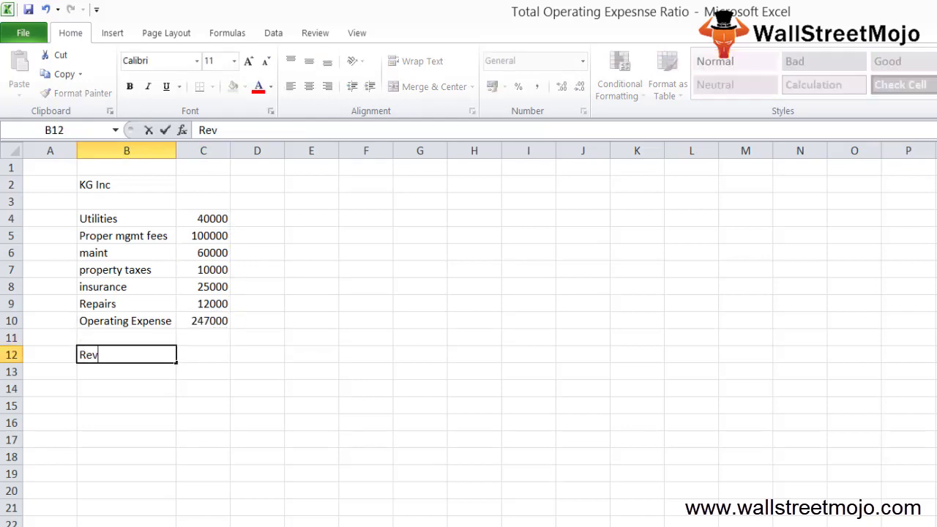
{"action": "type", "text": "nue"}
{"action": "key", "text": "Return"}
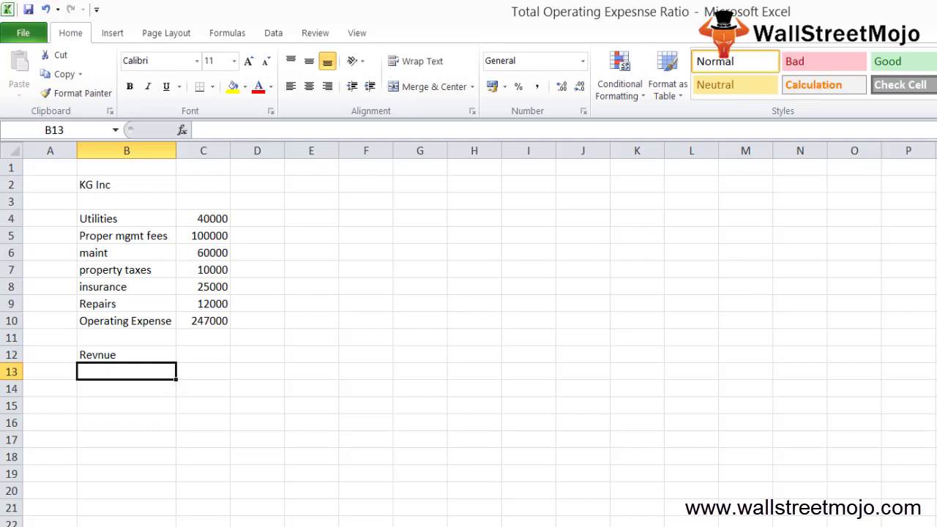
Enter the revenue label "1st Segment" in cell B13.
{"action": "type", "text": "1st Segme"}
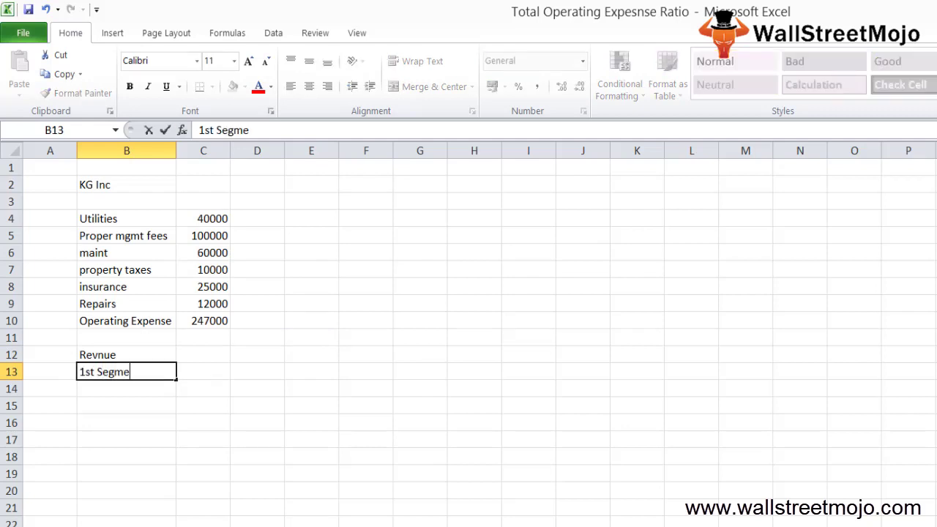
{"action": "type", "text": "nt"}
{"action": "key", "text": "Return"}
Fill the "1st Segment" label down into B14 and edit the copy to read "2nd Segment".
{"action": "key", "text": "Up"}
{"action": "key", "text": "Up"}
{"action": "key", "text": "Down"}
{"action": "key", "text": "Right"}
{"action": "key", "text": "Left"}
{"action": "key", "text": "Down"}
{"action": "key", "text": "Up"}
{"action": "key", "text": "shift+Down"}
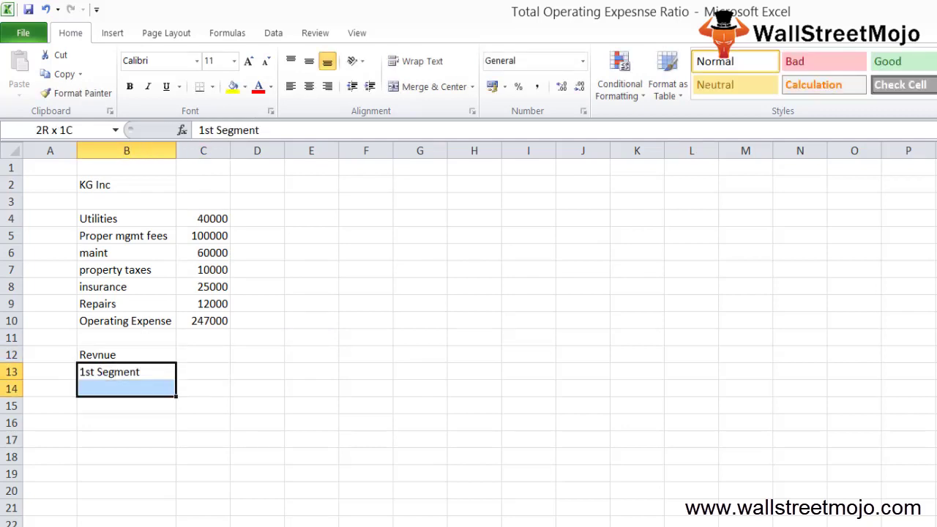
{"action": "key", "text": "ctrl+d"}
{"action": "key", "text": "Down"}
{"action": "key", "text": "F2"}
{"action": "key", "text": "Left"}
{"action": "key", "text": "Left"}
{"action": "key", "text": "Left"}
{"action": "key", "text": "Left"}
{"action": "key", "text": "BackSpace"}
{"action": "type", "text": "2"}
{"action": "key", "text": "Delete"}
{"action": "key", "text": "Delete"}
{"action": "type", "text": "nd"}
{"action": "key", "text": "Return"}
Enter 1000000 as the 1st Segment revenue in cell C13.
{"action": "key", "text": "Up"}
{"action": "key", "text": "Up"}
{"action": "key", "text": "Right"}
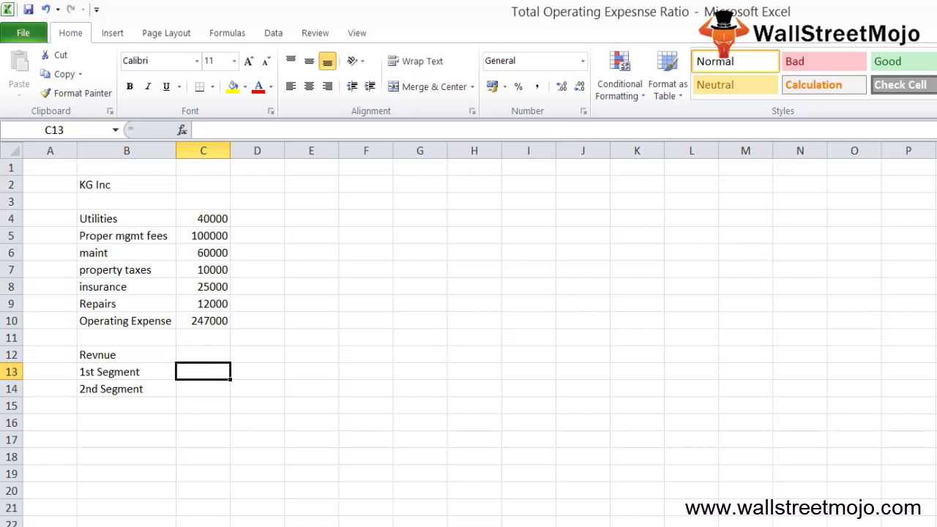
{"action": "type", "text": "1000000"}
{"action": "key", "text": "Tab"}
{"action": "key", "text": "Return"}
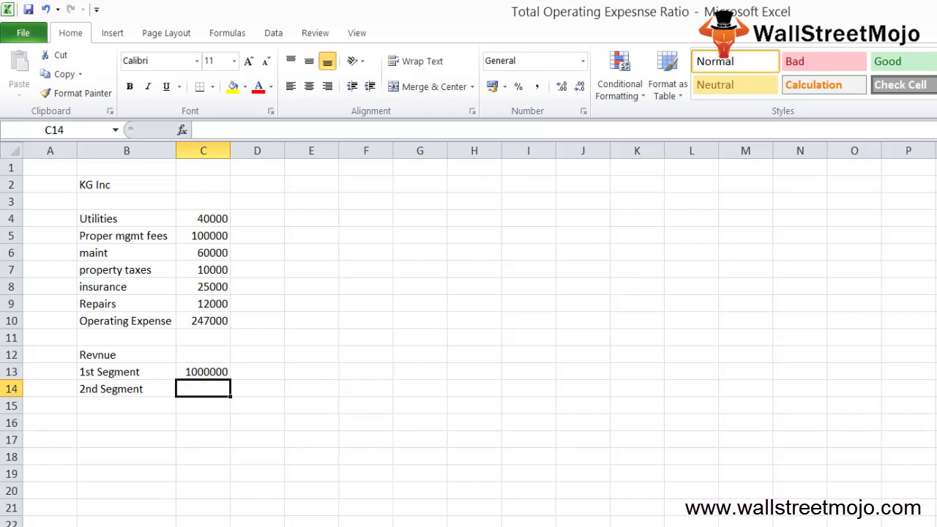
Enter 200000 as the 2nd Segment revenue in cell C14.
{"action": "type", "text": "200"}
{"action": "key", "text": "BackSpace"}
{"action": "key", "text": "BackSpace"}
{"action": "type", "text": "2"}
{"action": "key", "text": "BackSpace"}
{"action": "type", "text": "00000"}
{"action": "key", "text": "Tab"}
Enter the label "OER" in cell B16, two rows below the 2nd Segment label.
{"action": "key", "text": "Left"}
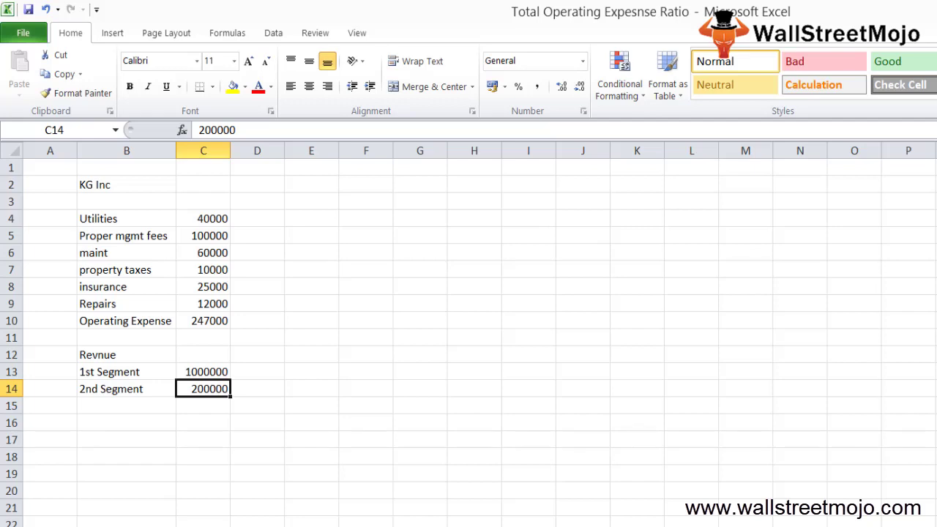
{"action": "key", "text": "Down"}
{"action": "key", "text": "Down"}
{"action": "key", "text": "Down"}
{"action": "key", "text": "Down"}
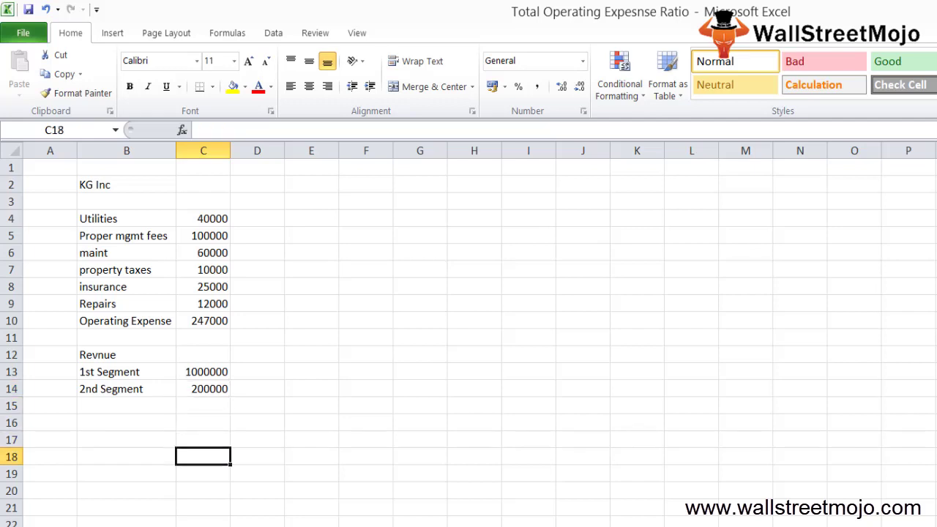
{"action": "key", "text": "Left"}
{"action": "key", "text": "Down"}
{"action": "key", "text": "Up"}
{"action": "key", "text": "Up"}
{"action": "key", "text": "Up"}
{"action": "type", "text": "OER"}
{"action": "key", "text": "Return"}
Enter a second "OER" label in cell B20 to start the ratio calculation.
{"action": "key", "text": "Up"}
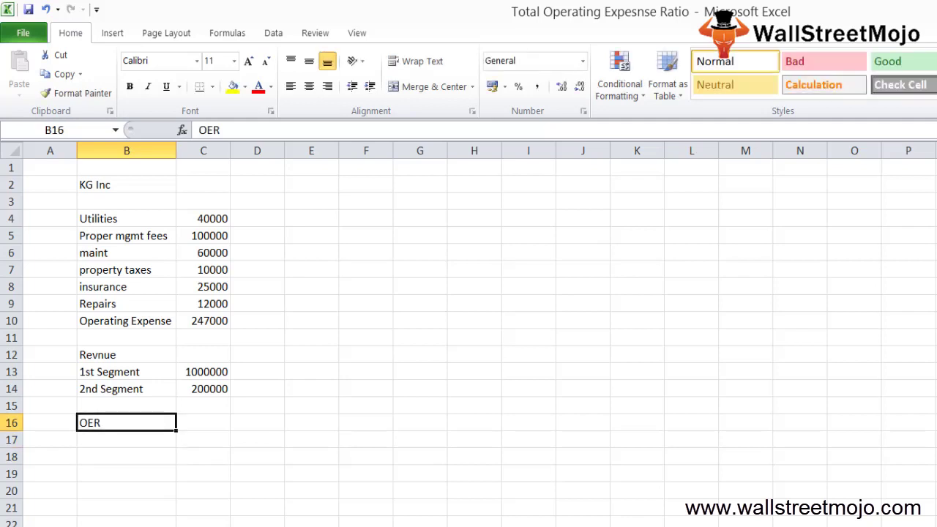
{"action": "key", "text": "Down"}
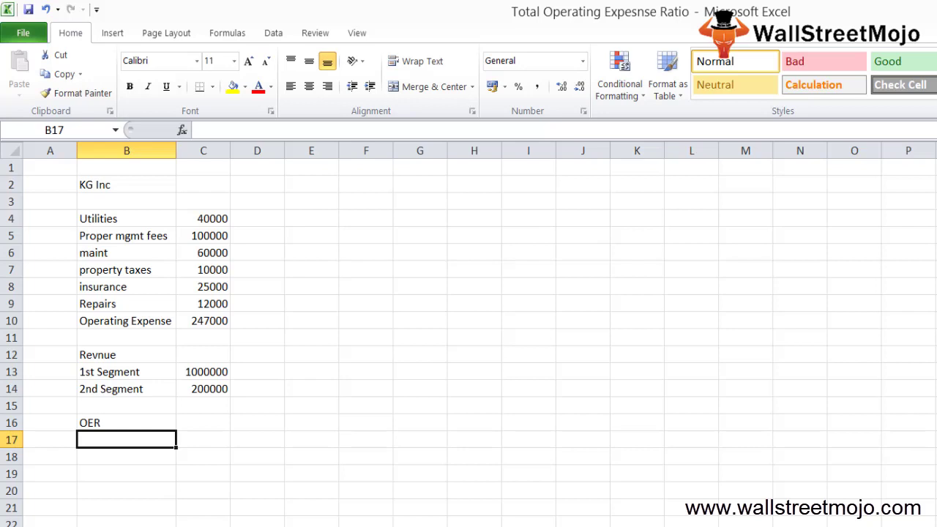
{"action": "key", "text": "Down"}
{"action": "key", "text": "Down"}
{"action": "key", "text": "Down"}
{"action": "type", "text": "OER"}
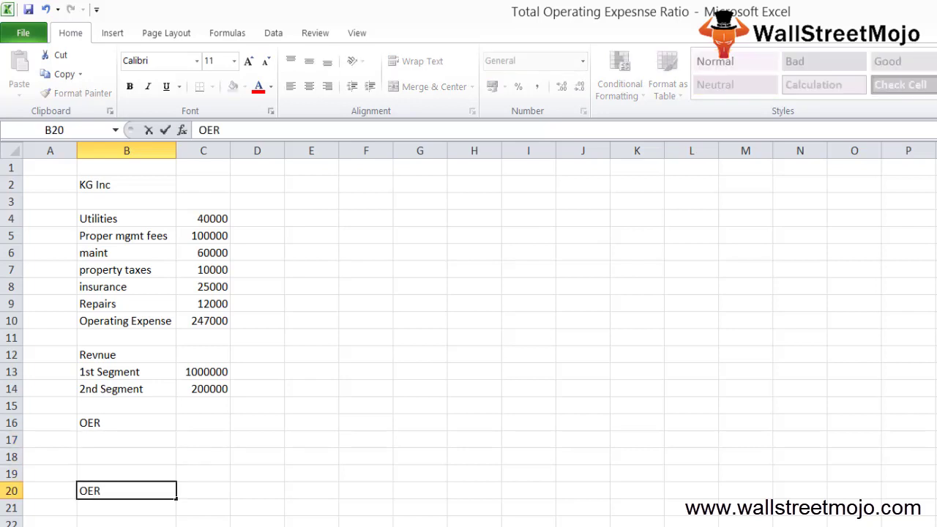
{"action": "key", "text": "Tab"}
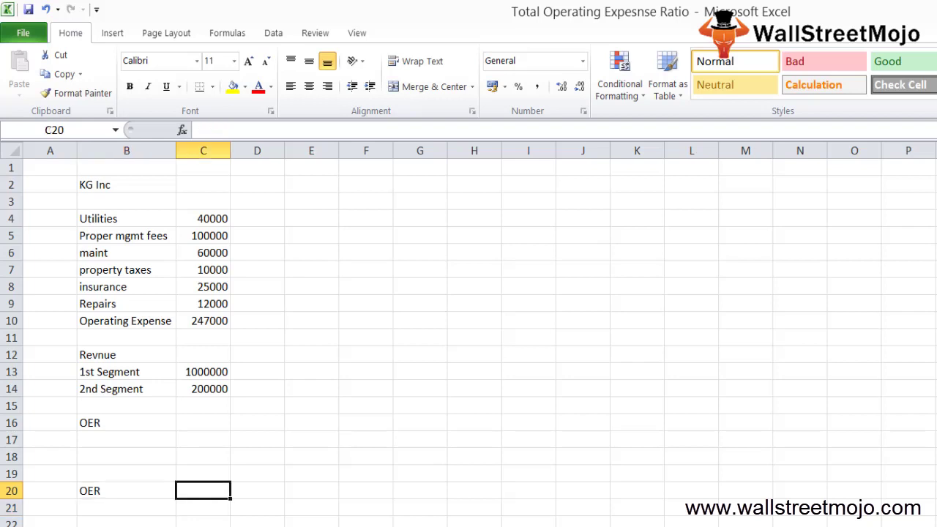
Link cell C20 to the operating expense total in C10.
{"action": "type", "text": "="}
{"action": "key", "text": "Up"}
{"action": "key", "text": "Up"}
{"action": "key", "text": "Up"}
{"action": "key", "text": "Up"}
{"action": "key", "text": "Up"}
{"action": "key", "text": "Up"}
{"action": "key", "text": "Up"}
{"action": "key", "text": "Up"}
{"action": "key", "text": "Up"}
{"action": "key", "text": "Up"}
{"action": "key", "text": "Up"}
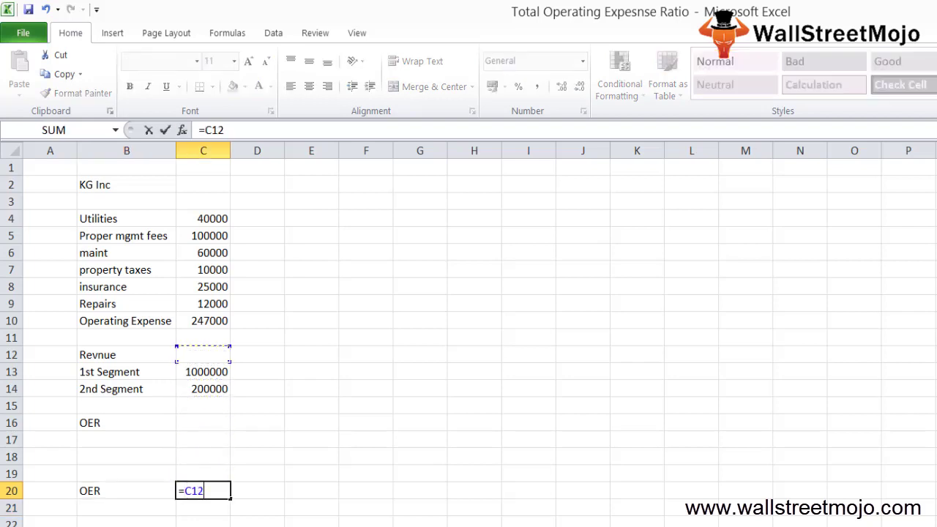
{"action": "key", "text": "Down"}
{"action": "key", "text": "Return"}
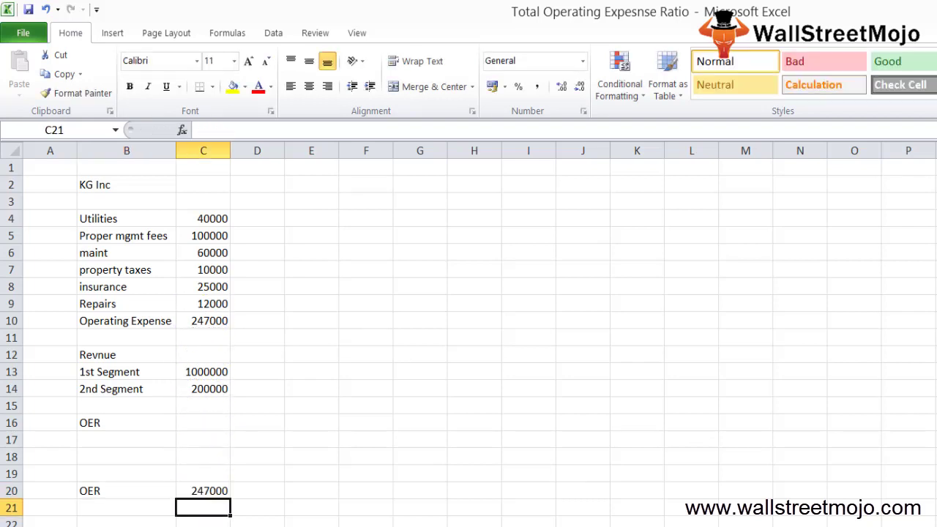
Add the two segment revenues in cell C21 with the formula =C13+C14.
{"action": "type", "text": "="}
{"action": "key", "text": "Up"}
{"action": "key", "text": "Up"}
{"action": "key", "text": "Up"}
{"action": "key", "text": "Up"}
{"action": "key", "text": "Up"}
{"action": "key", "text": "Up"}
{"action": "key", "text": "Up"}
{"action": "key", "text": "Up"}
{"action": "type", "text": "+"}
{"action": "key", "text": "Up"}
{"action": "key", "text": "Up"}
{"action": "key", "text": "Up"}
{"action": "key", "text": "Up"}
{"action": "key", "text": "Up"}
{"action": "key", "text": "Up"}
{"action": "key", "text": "Up"}
{"action": "key", "text": "ctrl+Return"}
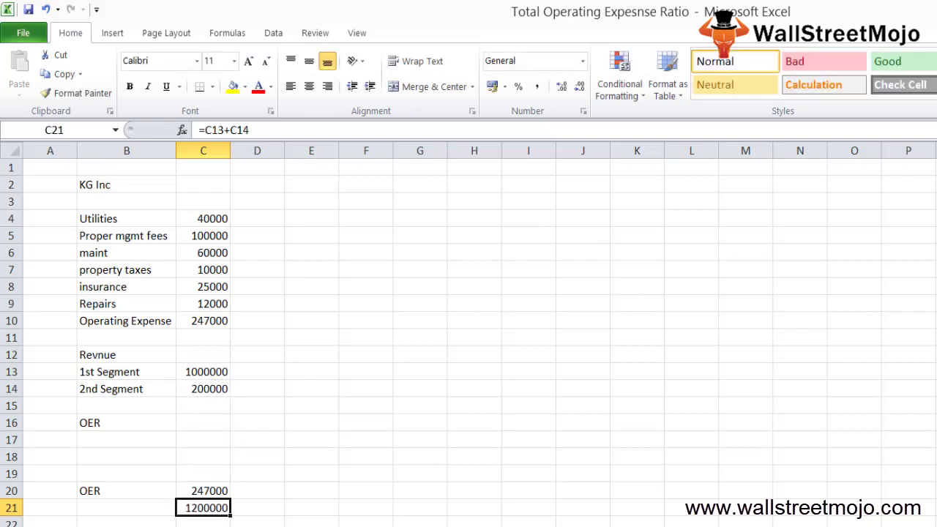
Merge and center cells D20:D21 and enter the ratio formula =C20/C21 in the merged cell.
{"action": "key", "text": "Up"}
{"action": "key", "text": "Right"}
{"action": "key", "text": "shift+Down"}
{"action": "key", "text": "alt+h"}
{"action": "type", "text": "mc=="}
{"action": "key", "text": "Left"}
{"action": "type", "text": "/"}
{"action": "key", "text": "Left"}
{"action": "key", "text": "Down"}
{"action": "key", "text": "Return"}
Format the ratio in merged cell D20 as a percentage without decimals.
{"action": "key", "text": "Up"}
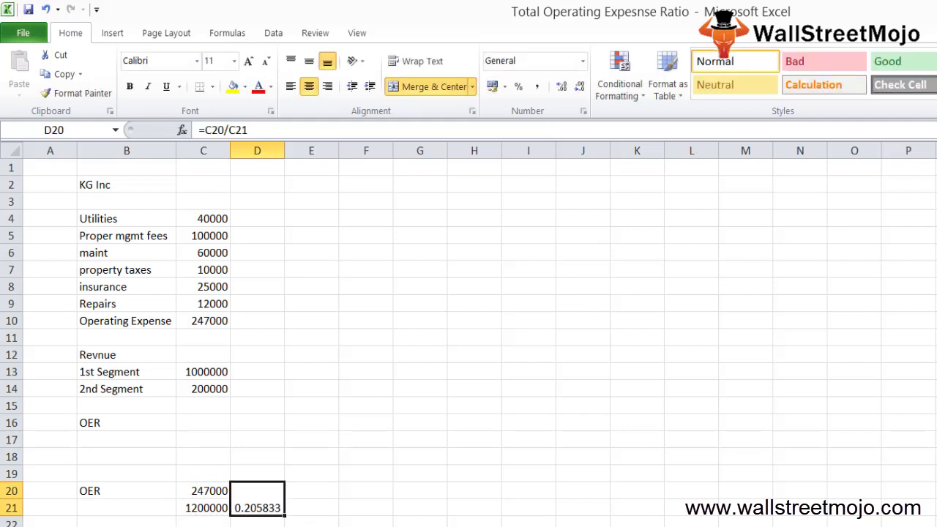
{"action": "key", "text": "ctrl+shift+5"}
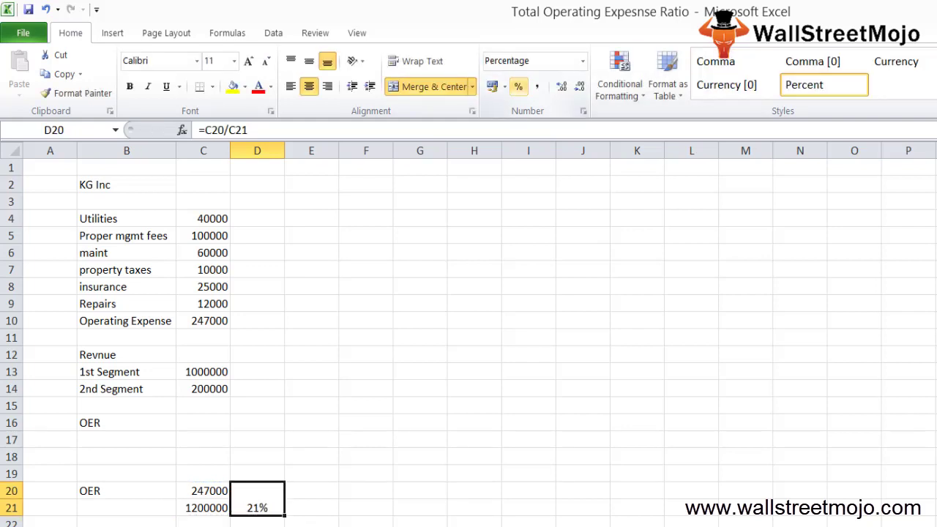
{"action": "key", "text": "Left"}
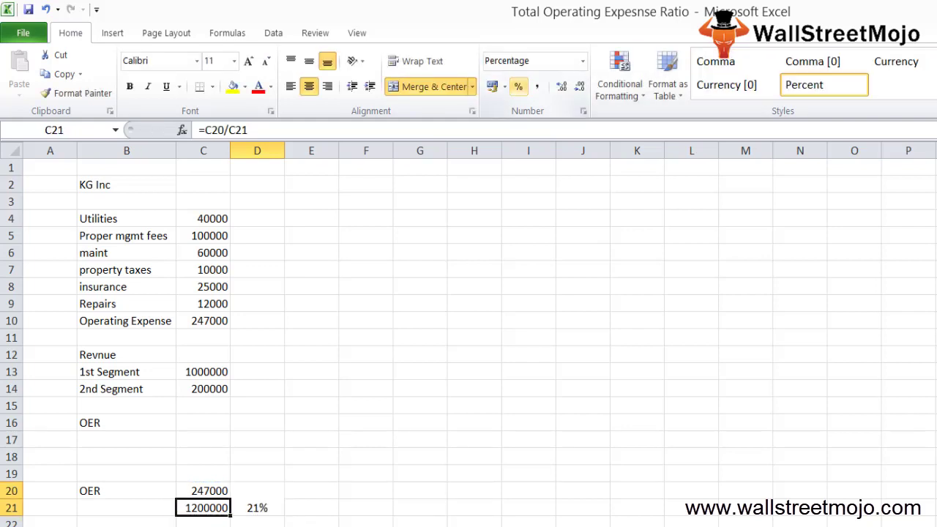
{"action": "key", "text": "Up"}
{"action": "key", "text": "Down"}
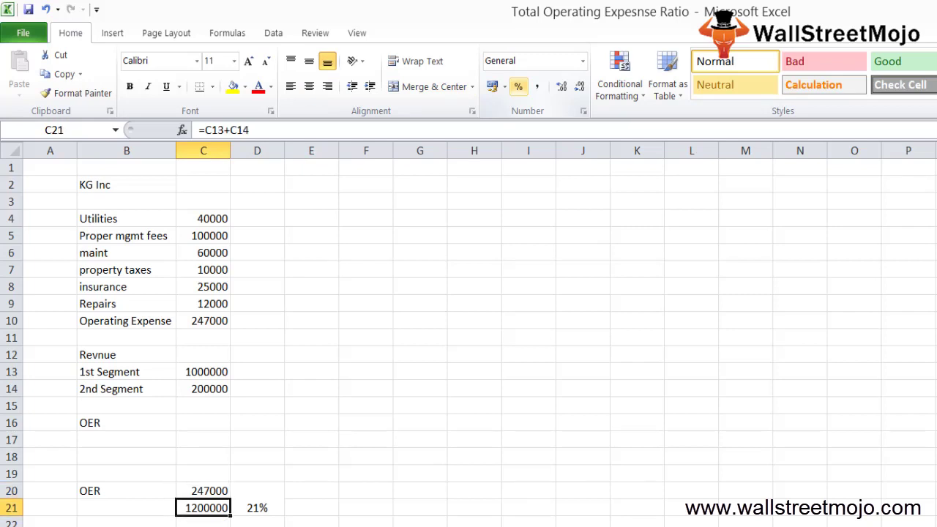
Enter the note "same" in cell C23, below the ratio calculation.
{"action": "key", "text": "Down"}
{"action": "key", "text": "Down"}
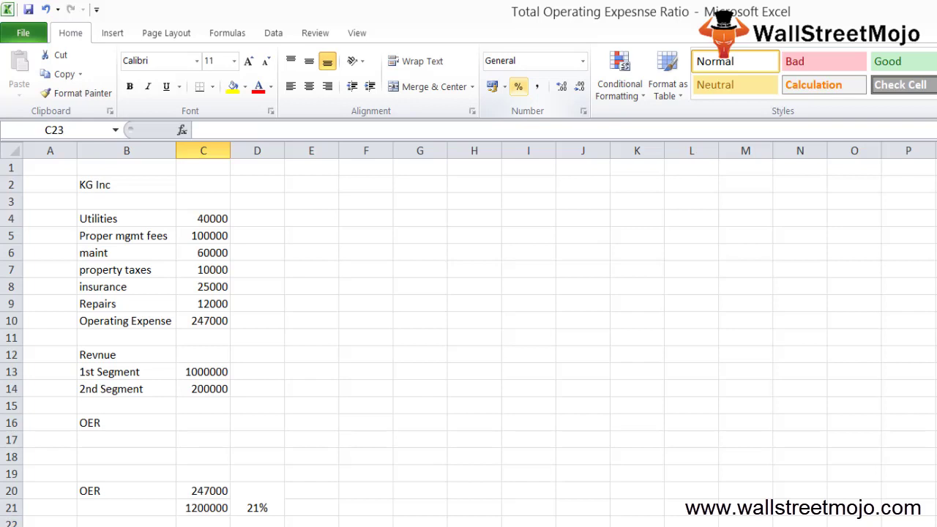
{"action": "type", "text": "same"}
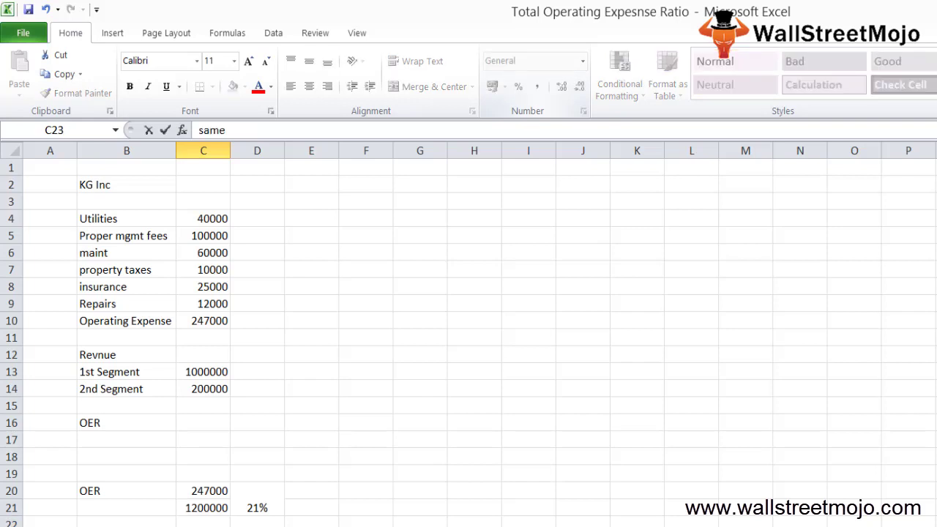
{"action": "key", "text": "Return"}
{"action": "key", "text": "Return"}
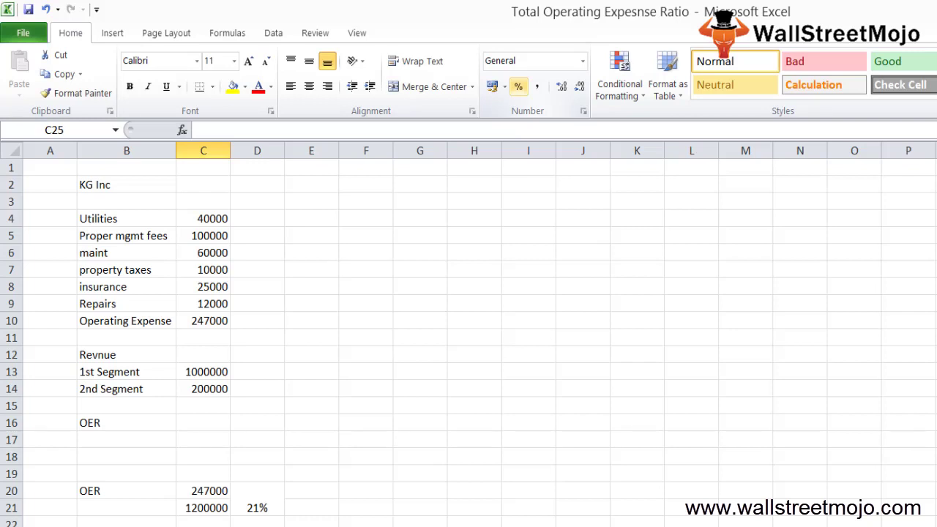
Enter 15% as a comparison ratio in cell G20, on the row of the OER calculation.
{"action": "key", "text": "Up"}
{"action": "key", "text": "Up"}
{"action": "key", "text": "Up"}
{"action": "key", "text": "Up"}
{"action": "key", "text": "Up"}
{"action": "key", "text": "Right"}
{"action": "key", "text": "Right"}
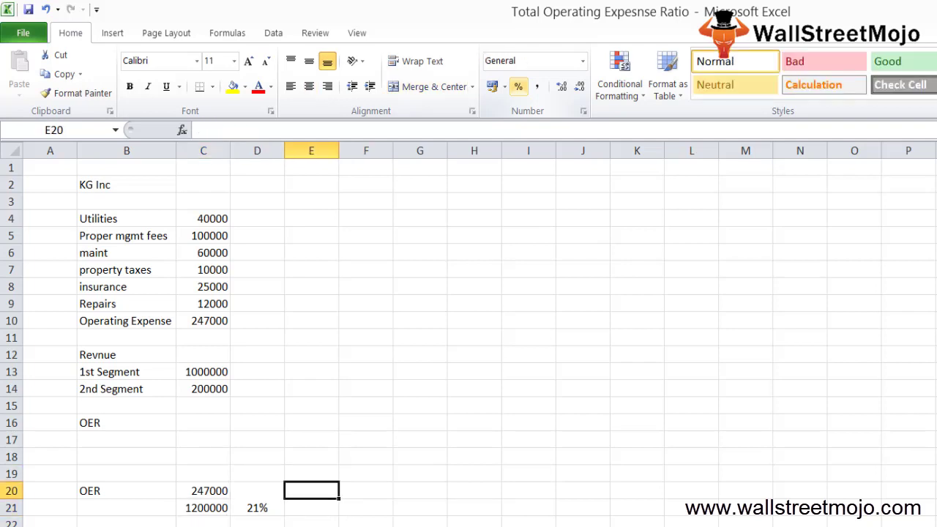
{"action": "key", "text": "Left"}
{"action": "left_click", "coordinate": [309, 61]}
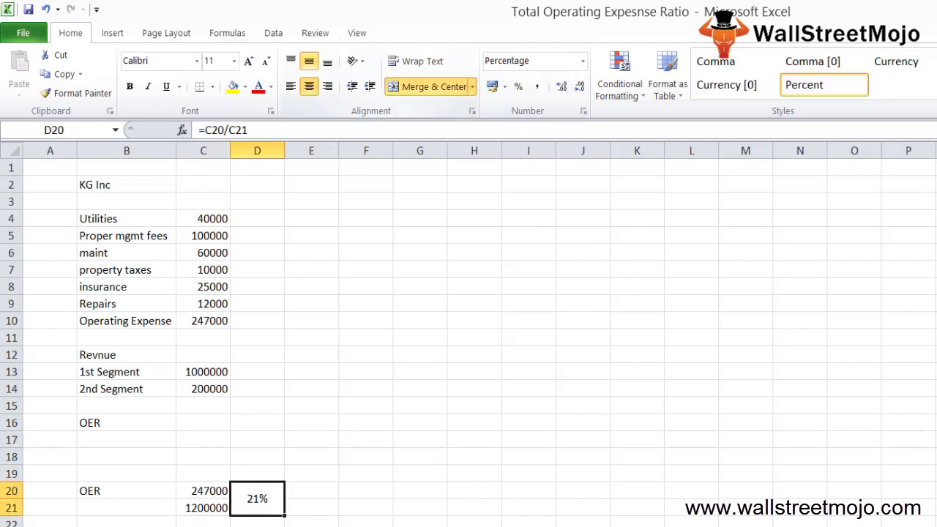
{"action": "key", "text": "Right"}
{"action": "key", "text": "Right"}
{"action": "key", "text": "Right"}
{"action": "type", "text": "15%"}
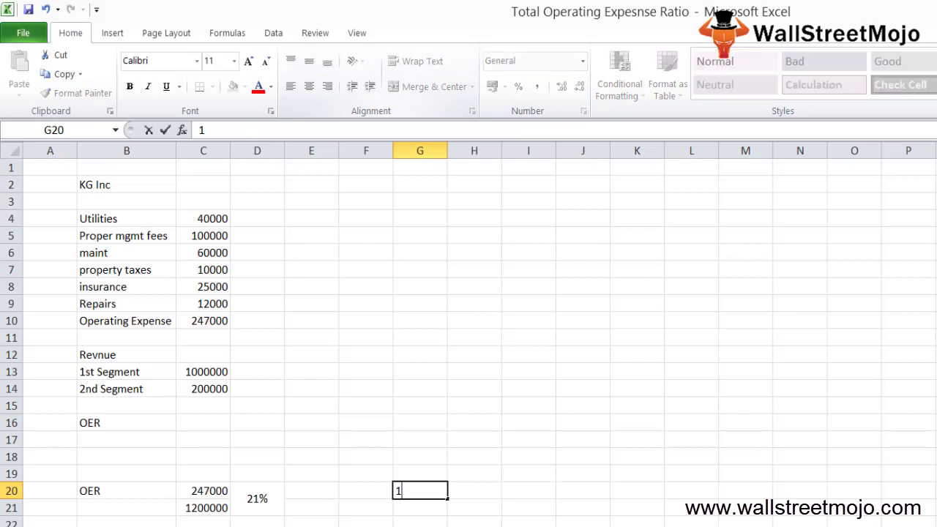
Subtract the comparison percentage from the ratio in cell H20 with the formula =D20-G20.
{"action": "key", "text": "Up"}
{"action": "key", "text": "Down"}
{"action": "key", "text": "Right"}
{"action": "key", "text": "Up"}
{"action": "type", "text": "="}
{"action": "key", "text": "Left"}
{"action": "key", "text": "Left"}
{"action": "key", "text": "Left"}
{"action": "key", "text": "Left"}
{"action": "type", "text": "-"}
{"action": "key", "text": "Left"}
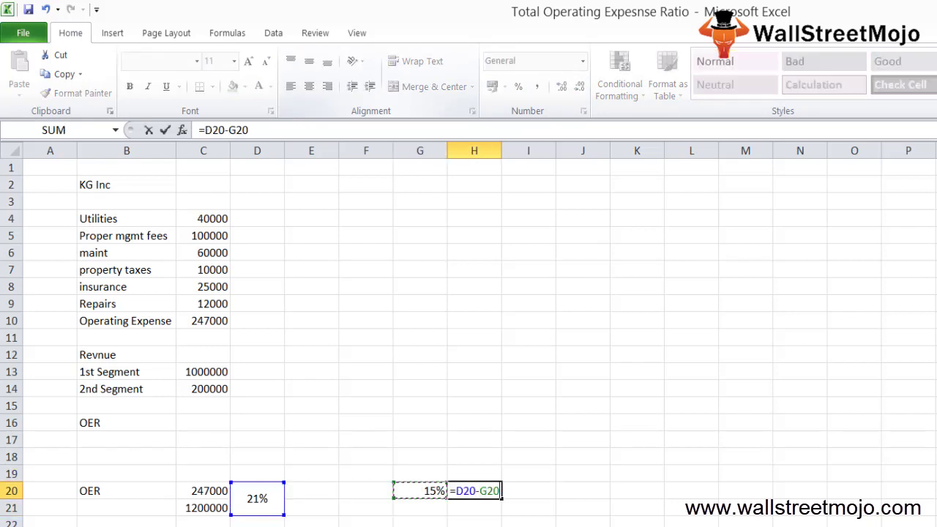
{"action": "key", "text": "ctrl+Return"}
Set the comparison percentage in cell G20 to 25%.
{"action": "key", "text": "Down"}
{"action": "key", "text": "Down"}
{"action": "key", "text": "Up"}
{"action": "key", "text": "Up"}
{"action": "key", "text": "Left"}
{"action": "type", "text": "25%"}
{"action": "key", "text": "Return"}
{"action": "key", "text": "Up"}
{"action": "key", "text": "Right"}
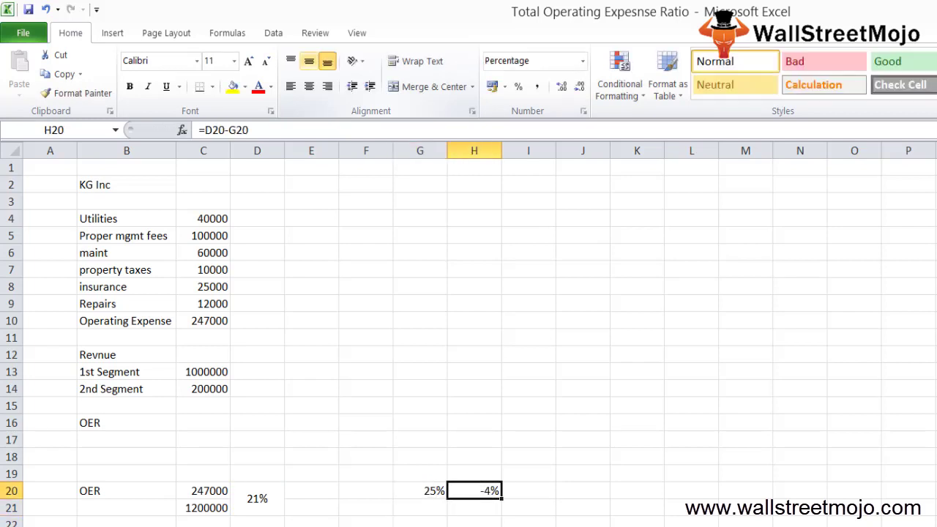
{"action": "key", "text": "Left"}
{"action": "key", "text": "Left"}
{"action": "key", "text": "Left"}
{"action": "key", "text": "Left"}
{"action": "key", "text": "Left"}
{"action": "key", "text": "Left"}
{"action": "key", "text": "Left"}
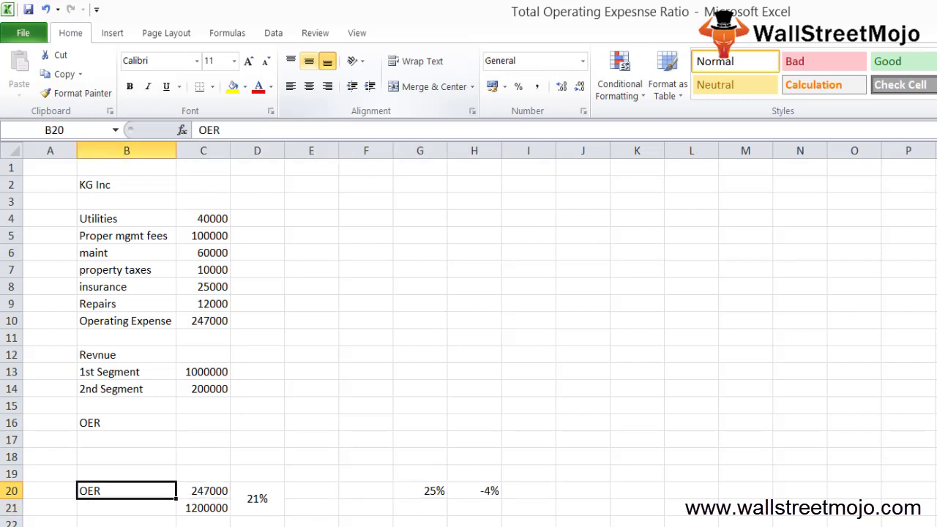
{"action": "key", "text": "shift+Right"}
{"action": "key", "text": "shift+Down"}
{"action": "key", "text": "shift+Down"}
{"action": "key", "text": "shift+Right"}
{"action": "key", "text": "shift+Right"}
{"action": "key", "text": "shift+Right"}
{"action": "key", "text": "shift+Right"}
{"action": "key", "text": "shift+Right"}
{"action": "key", "text": "shift+Right"}
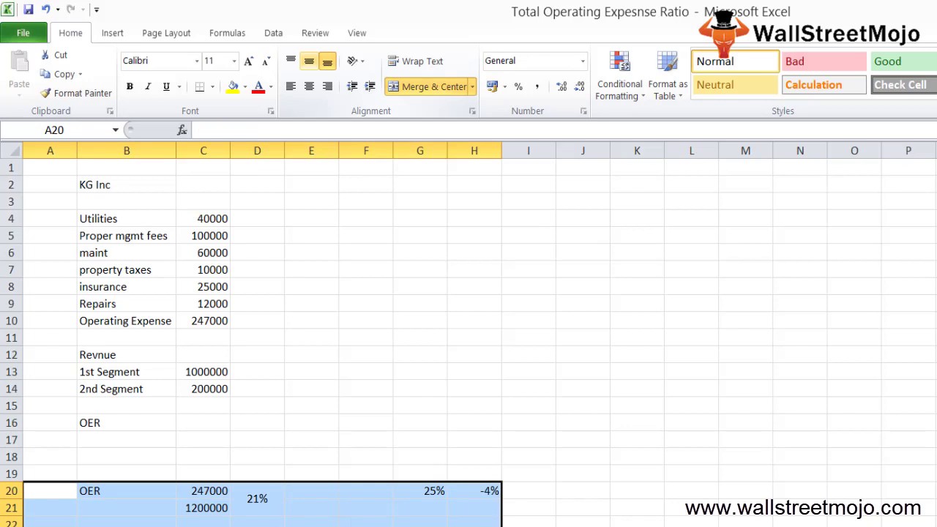
{"action": "key", "text": "Down"}
{"action": "key", "text": "Down"}
{"action": "key", "text": "Down"}
{"action": "key", "text": "Down"}
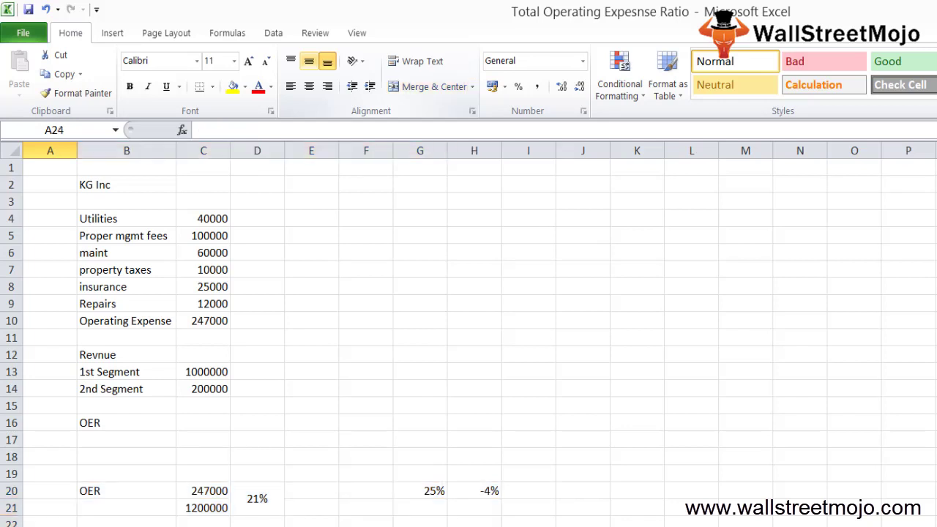
{"action": "key", "text": "Down"}
Go to the next worksheet and enter the heading "Use" in cell B2.
{"action": "key", "text": "ctrl+Page_Down"}
{"action": "key", "text": "Down"}
{"action": "key", "text": "Right"}
{"action": "type", "text": "Use"}
{"action": "key", "text": "Return"}
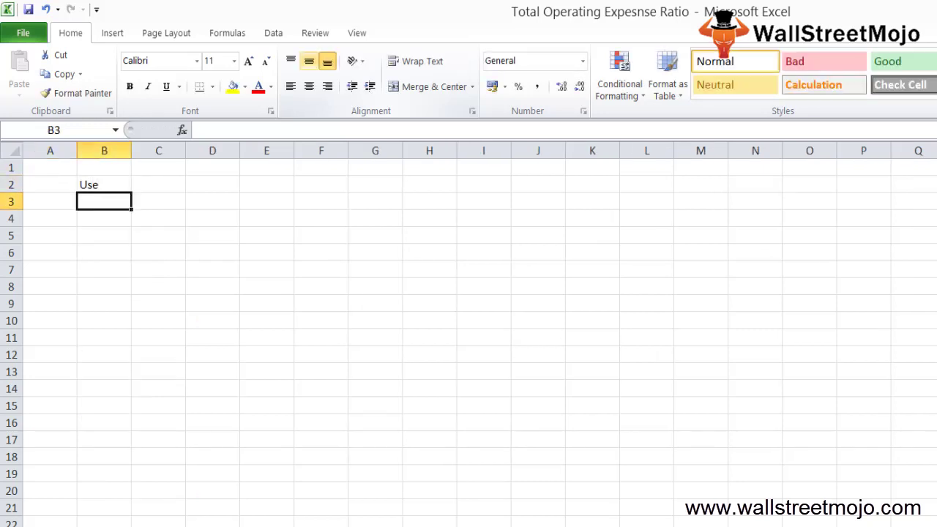
Enter the number 1 in cell B3 and "Real estate" beside it in C3.
{"action": "key", "text": "Down"}
{"action": "key", "text": "Down"}
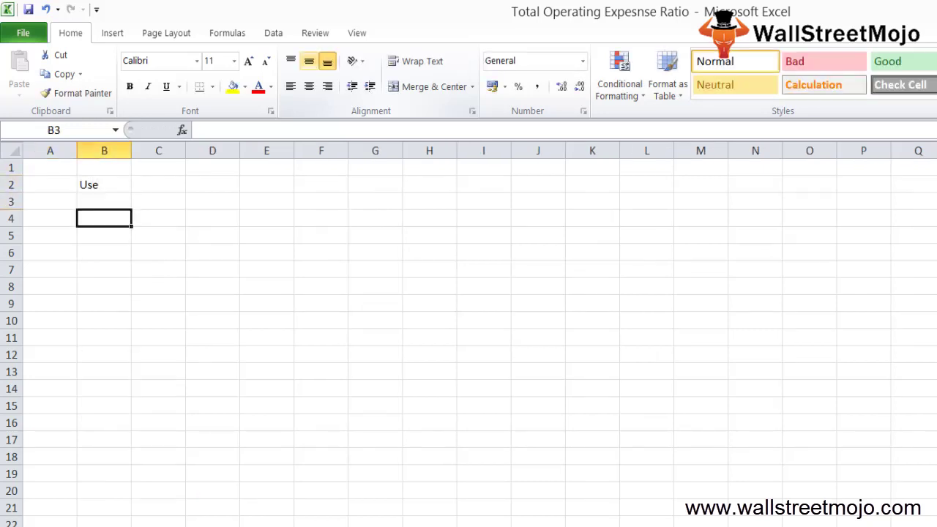
{"action": "key", "text": "Up"}
{"action": "key", "text": "Up"}
{"action": "type", "text": "1"}
{"action": "key", "text": "Tab"}
{"action": "type", "text": "Real estate"}
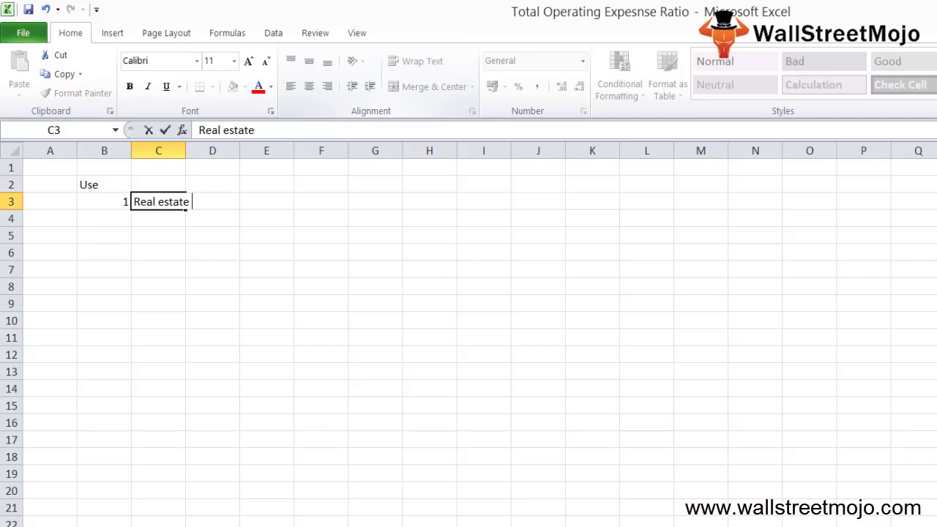
{"action": "key", "text": "Return"}
Enter the number 2 in cell B4 and "Manufacturing" beside it in C4.
{"action": "type", "text": "2"}
{"action": "key", "text": "Return"}
{"action": "key", "text": "Up"}
{"action": "key", "text": "Right"}
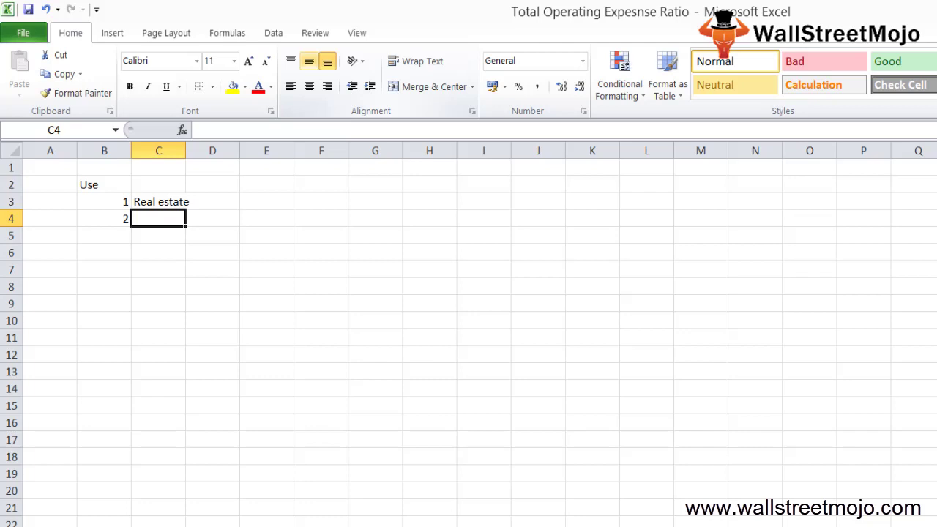
{"action": "type", "text": "Manug"}
{"action": "key", "text": "BackSpace"}
{"action": "type", "text": "facturing"}
{"action": "key", "text": "Return"}
Enter "service" in cell C5 and number it 3 in B5.
{"action": "type", "text": "service"}
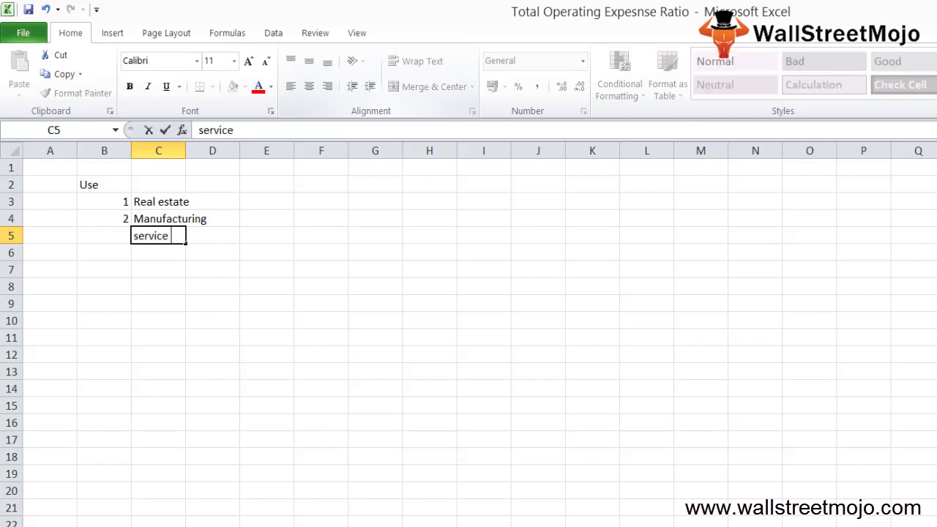
{"action": "key", "text": "Up"}
{"action": "key", "text": "Left"}
{"action": "key", "text": "Down"}
{"action": "type", "text": "3"}
{"action": "key", "text": "Return"}
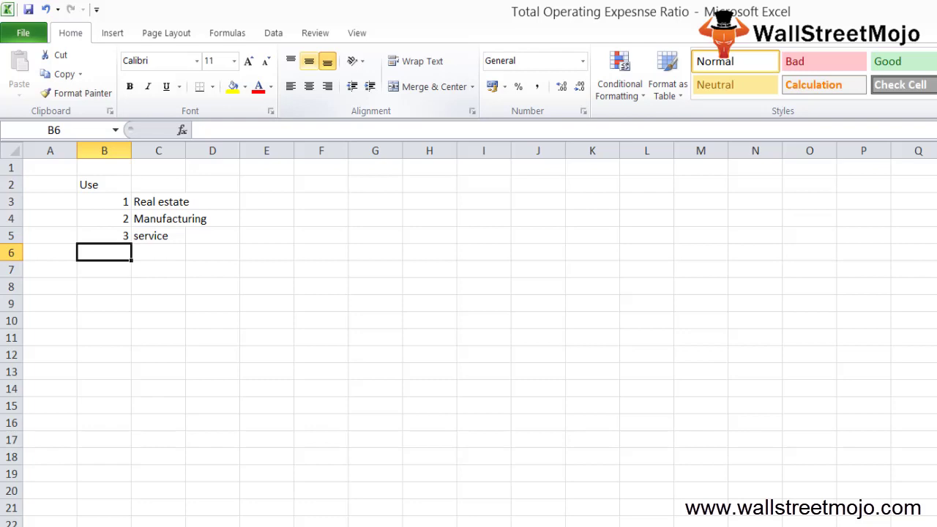
Start a second numbered list with 1 in cell B7 and "Income of co op expense" in C7.
{"action": "key", "text": "Down"}
{"action": "key", "text": "Up"}
{"action": "key", "text": "Down"}
{"action": "key", "text": "Right"}
{"action": "key", "text": "Left"}
{"action": "type", "text": "1"}
{"action": "key", "text": "Return"}
{"action": "key", "text": "Up"}
{"action": "key", "text": "Right"}
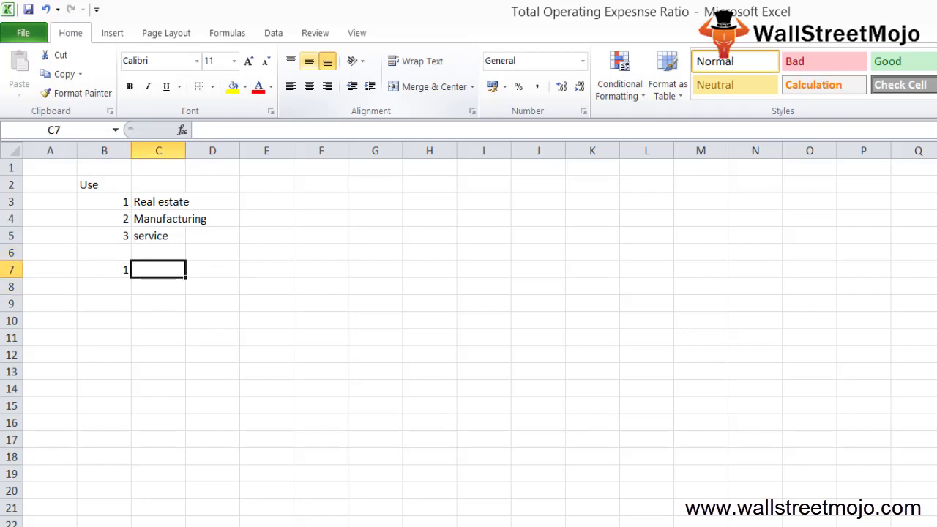
{"action": "type", "text": "Income"}
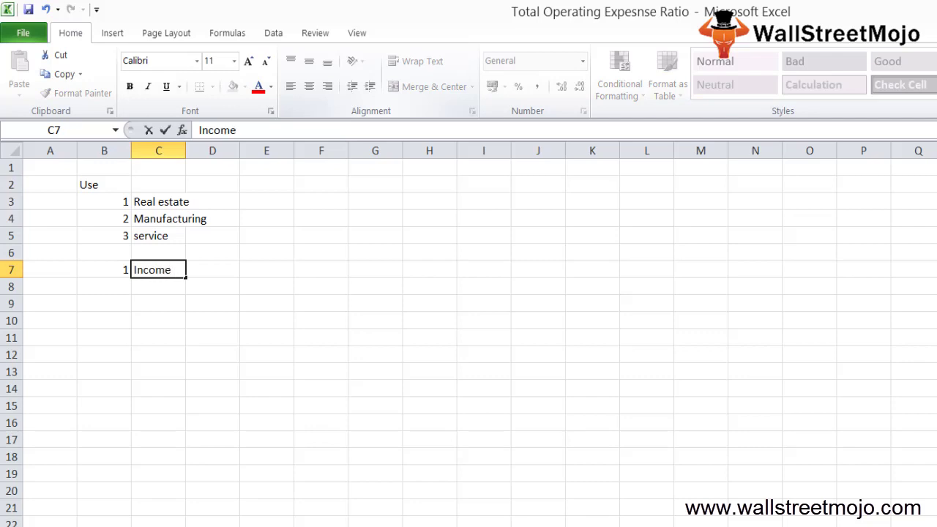
{"action": "type", "text": " of co opr"}
{"action": "key", "text": "BackSpace"}
{"action": "type", "text": "expense"}
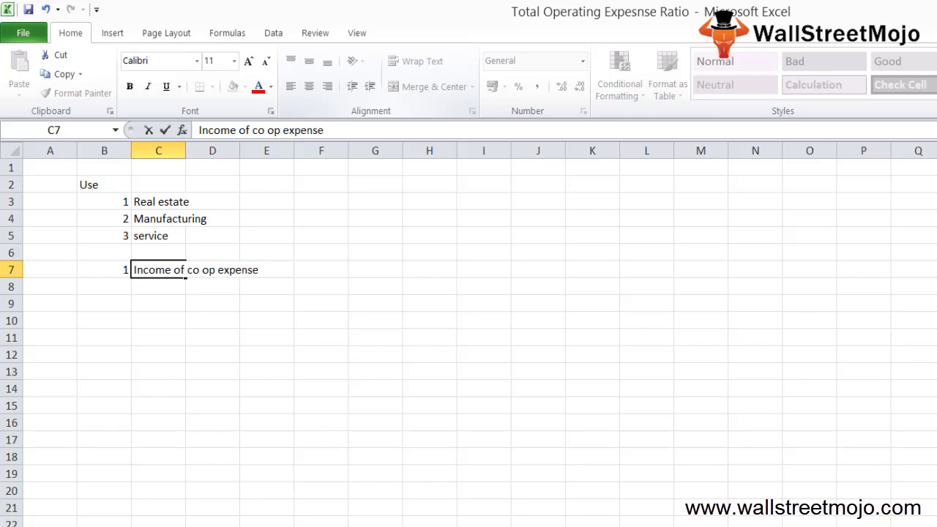
{"action": "key", "text": "Return"}
Enter the number 2 in cell B8 and the note "OER to be lower" in C8.
{"action": "type", "text": "2"}
{"action": "key", "text": "Return"}
{"action": "key", "text": "Up"}
{"action": "key", "text": "Right"}
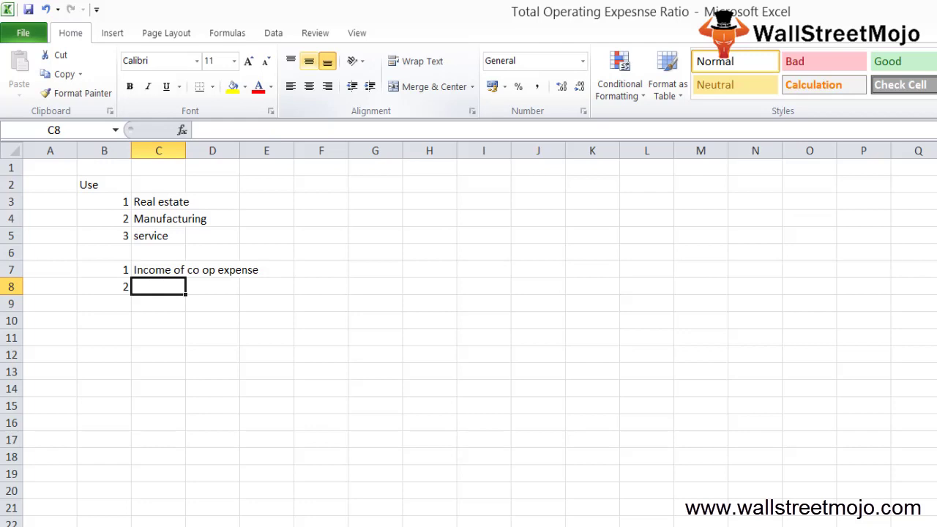
{"action": "type", "text": "OE"}
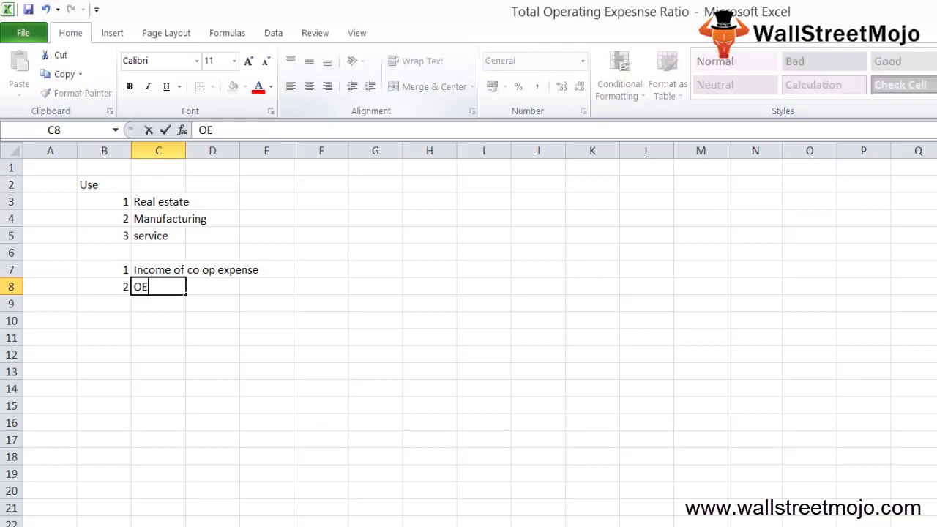
{"action": "type", "text": "R to be"}
{"action": "key", "text": "BackSpace"}
{"action": "key", "text": "BackSpace"}
{"action": "type", "text": "be lower"}
{"action": "key", "text": "Return"}
Enter "Lower the OER" in cell C9 and "better for the co" in D9.
{"action": "key", "text": "Up"}
{"action": "key", "text": "Down"}
{"action": "type", "text": "Lower the OER"}
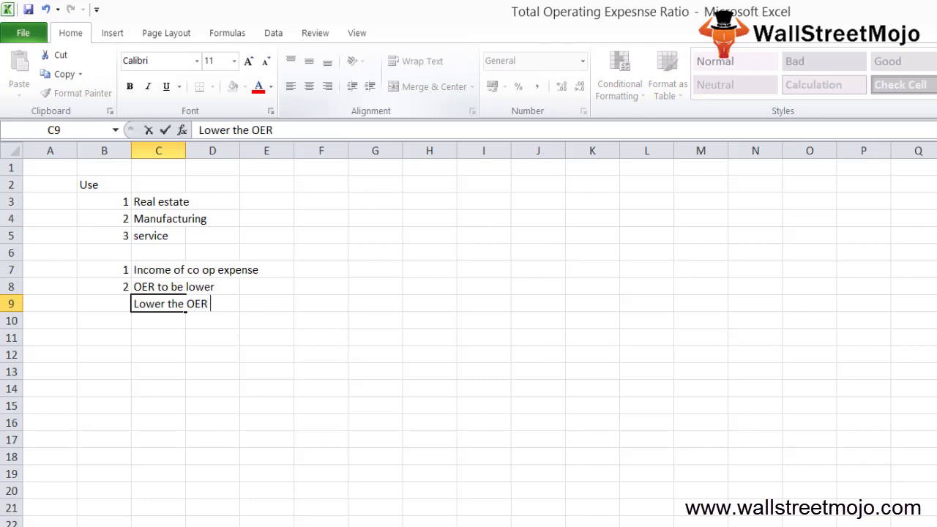
{"action": "key", "text": "Return"}
{"action": "left_click", "coordinate": [212, 304]}
{"action": "type", "text": "better for the co"}
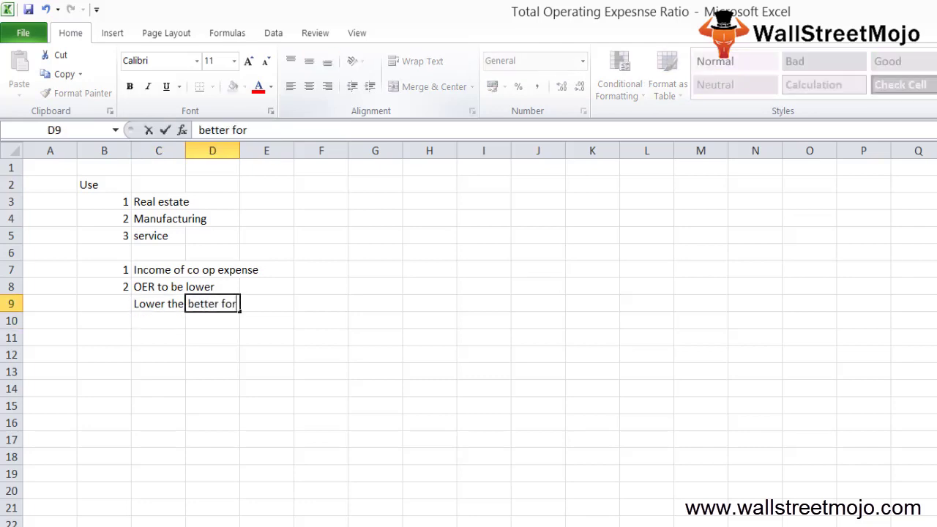
{"action": "key", "text": "Return"}
Autofit the width of column C to the text in cell C9.
{"action": "key", "text": "Left"}
{"action": "key", "text": "Up"}
{"action": "key", "text": "Right"}
{"action": "key", "text": "Left"}
{"action": "key", "text": "alt+h"}
{"action": "key", "text": "o"}
{"action": "key", "text": "i"}
Enter the number 3 in cell B11 and "Investor" beside it in C11.
{"action": "key", "text": "Down"}
{"action": "key", "text": "Down"}
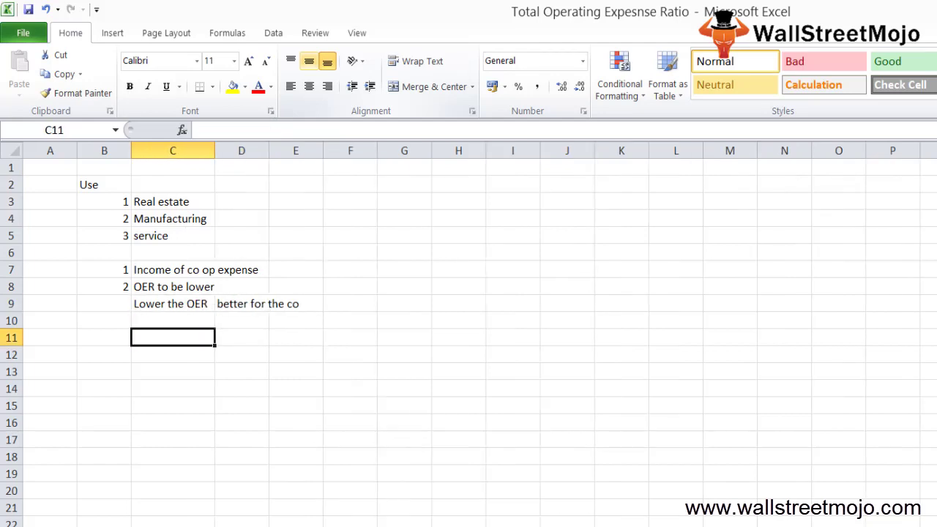
{"action": "key", "text": "Down"}
{"action": "key", "text": "Up"}
{"action": "key", "text": "Left"}
{"action": "key", "text": "Left"}
{"action": "key", "text": "Right"}
{"action": "type", "text": "2"}
{"action": "key", "text": "BackSpace"}
{"action": "type", "text": "3"}
{"action": "key", "text": "Right"}
{"action": "type", "text": "Investor"}
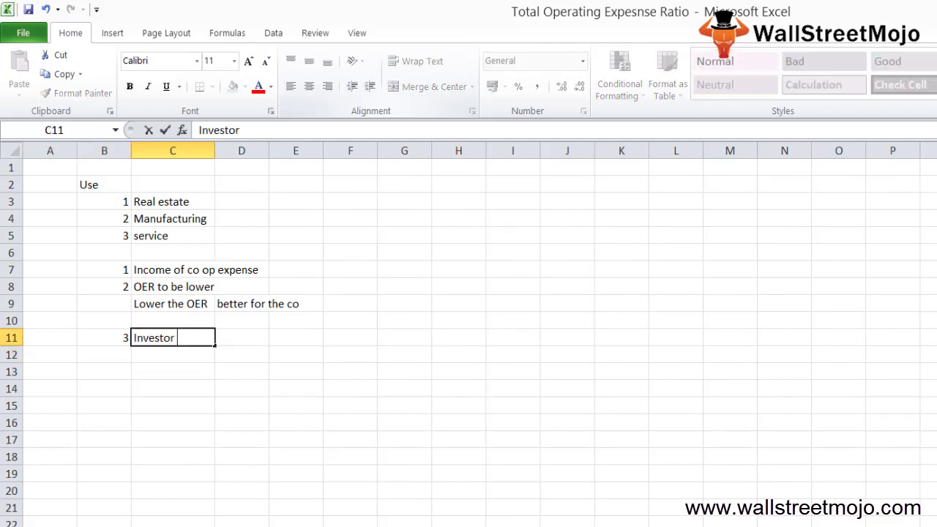
{"action": "key", "text": "Return"}
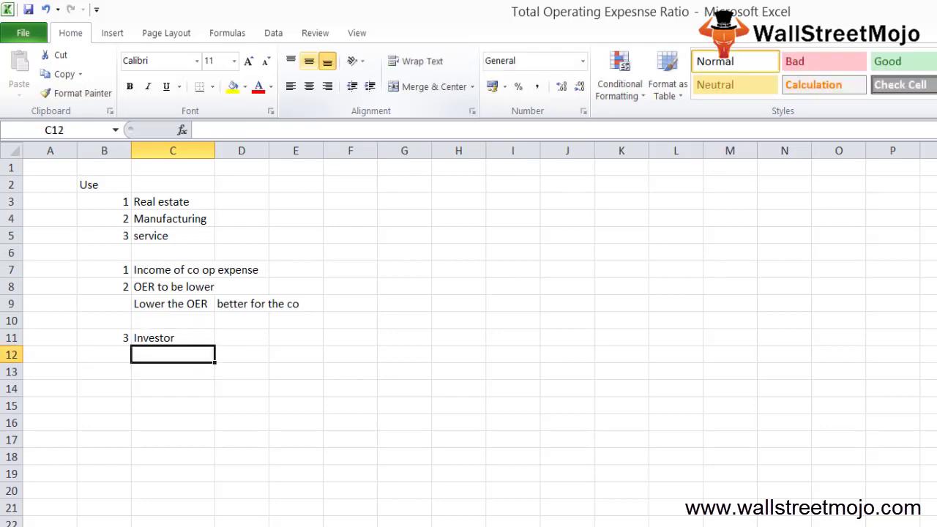
Enter "Long time span" in cell D11, beside the Investor note.
{"action": "key", "text": "Up"}
{"action": "key", "text": "Right"}
{"action": "type", "text": "Lon"}
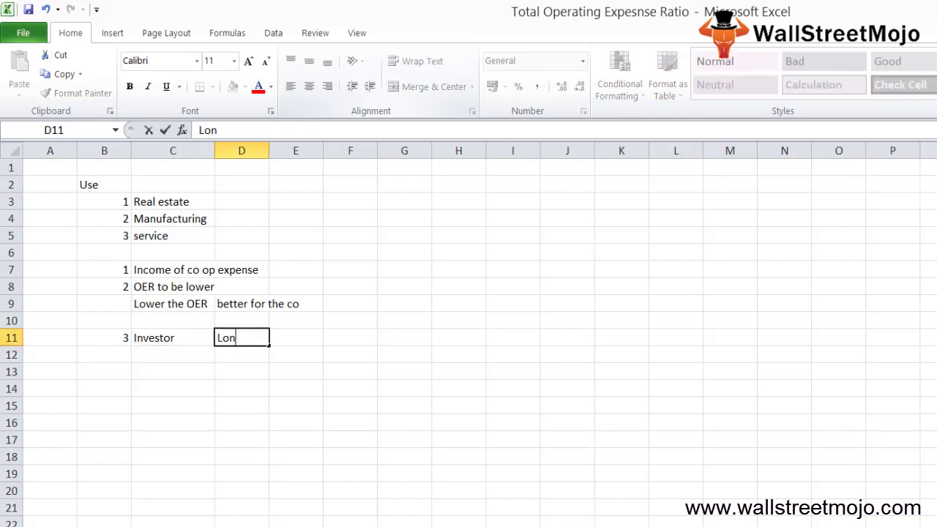
{"action": "type", "text": "g taime"}
{"action": "key", "text": "BackSpace"}
{"action": "key", "text": "BackSpace"}
{"action": "key", "text": "BackSpace"}
{"action": "key", "text": "BackSpace"}
{"action": "type", "text": "ime span"}
{"action": "key", "text": "Return"}
Add the fourth point in row 13: 4 in cell B13, "Long" in C13 and "Trend" in D13.
{"action": "key", "text": "Left"}
{"action": "key", "text": "Left"}
{"action": "key", "text": "Down"}
{"action": "type", "text": "4"}
{"action": "key", "text": "Return"}
{"action": "key", "text": "Right"}
{"action": "key", "text": "Up"}
{"action": "type", "text": "Long"}
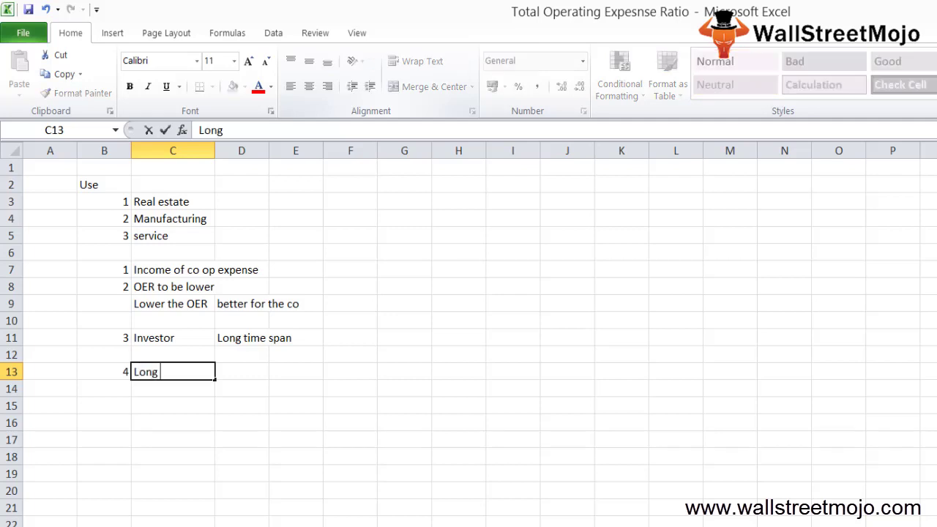
{"action": "key", "text": "Return"}
{"action": "key", "text": "Up"}
{"action": "key", "text": "Right"}
{"action": "type", "text": "Trend"}
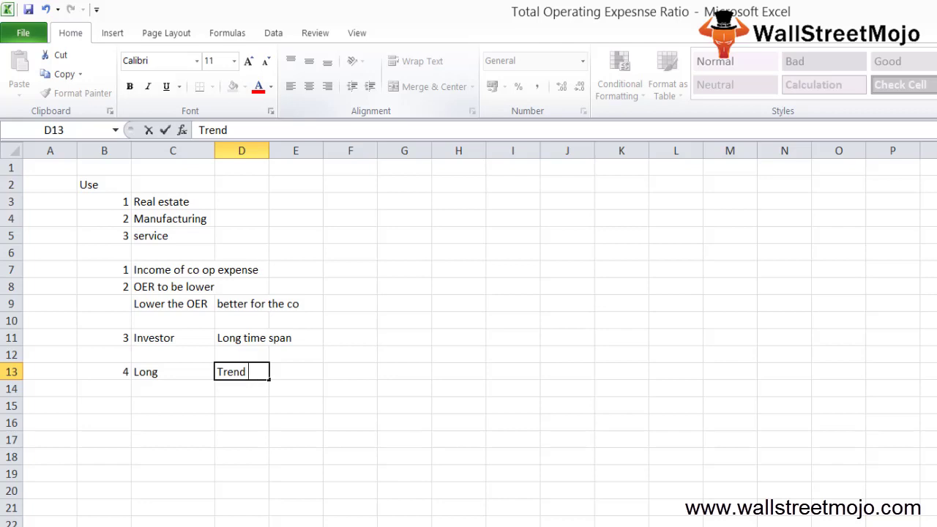
{"action": "key", "text": "Tab"}
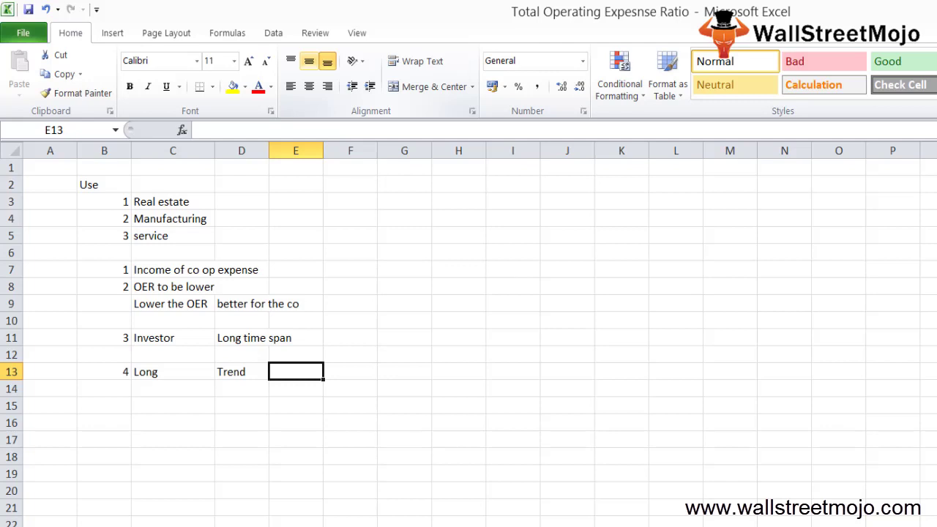
Add the fifth point in row 15: 5 in cell B15 and "Trend" in C15.
{"action": "key", "text": "Return"}
{"action": "key", "text": "Return"}
{"action": "type", "text": "5"}
{"action": "key", "text": "Tab"}
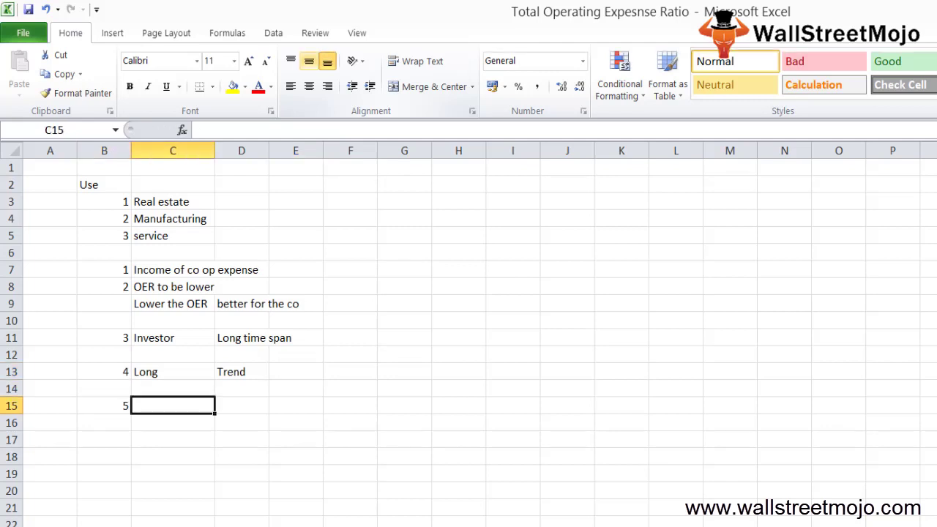
{"action": "type", "text": "Trend"}
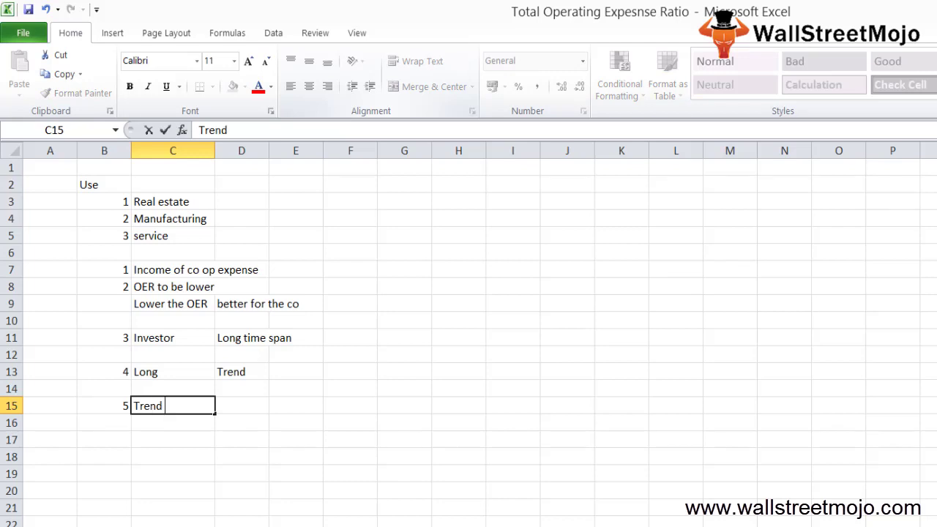
{"action": "key", "text": "Down"}
{"action": "key", "text": "Up"}
{"action": "key", "text": "Right"}
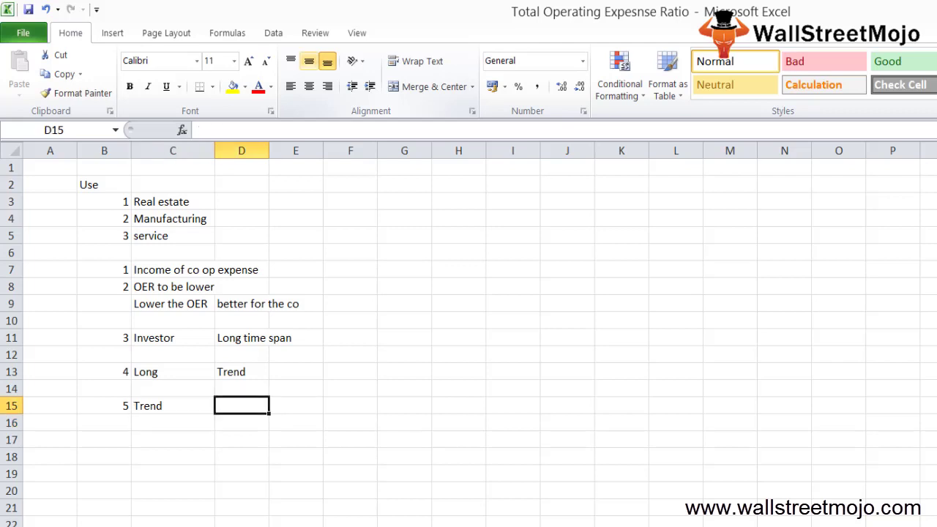
Add the sixth point in row 17: 6 in cell B17 and "Target is lower" in C17.
{"action": "key", "text": "Down"}
{"action": "key", "text": "Left"}
{"action": "key", "text": "Left"}
{"action": "key", "text": "Down"}
{"action": "type", "text": "6"}
{"action": "key", "text": "Right"}
{"action": "type", "text": "T"}
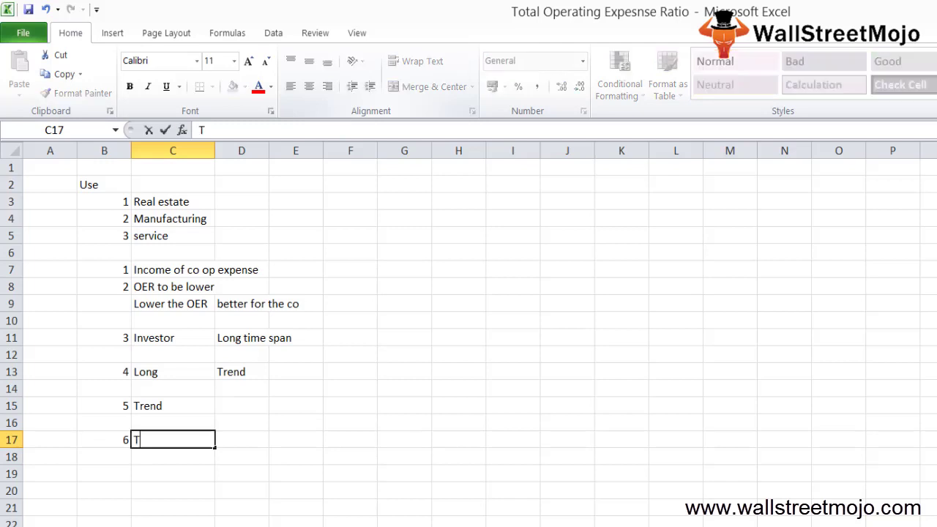
{"action": "type", "text": "arge"}
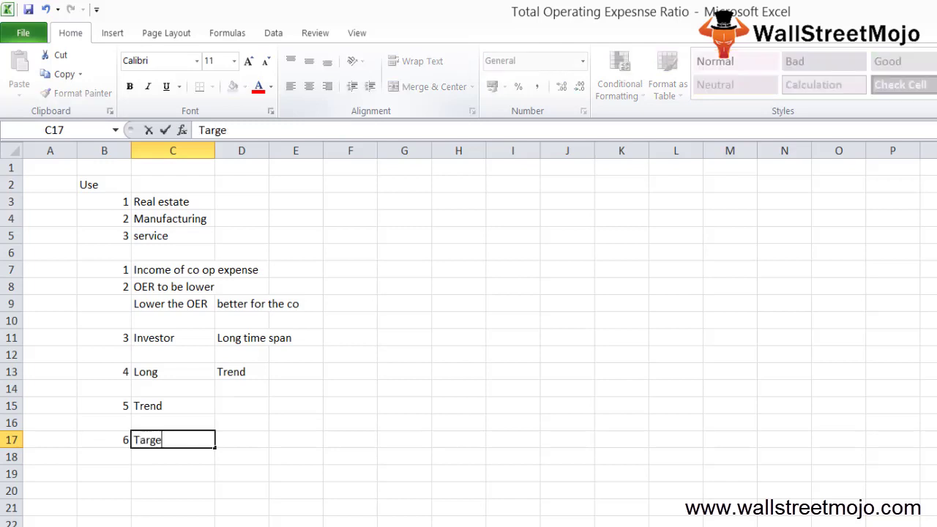
{"action": "type", "text": "t is lower"}
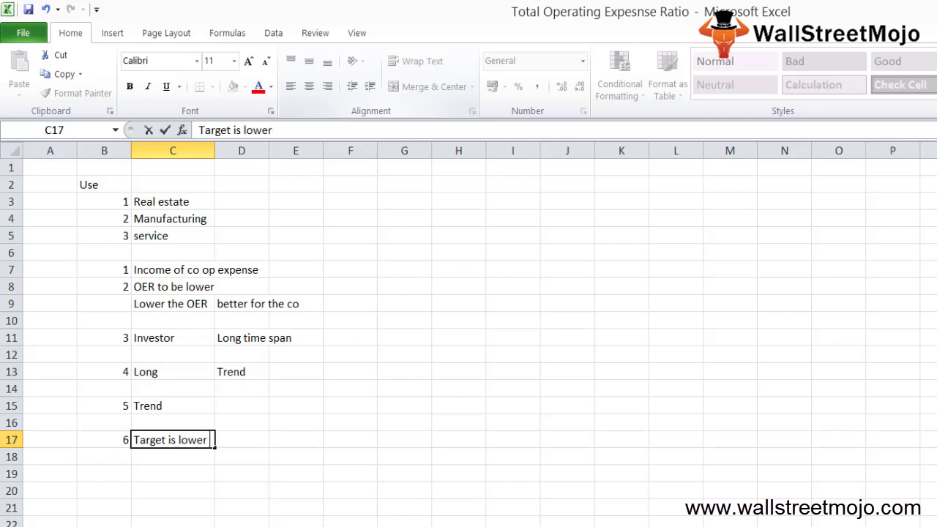
Continue the sixth point with "target" in cell D17 and "right" in E17.
{"action": "key", "text": "Tab"}
{"action": "type", "text": "targer"}
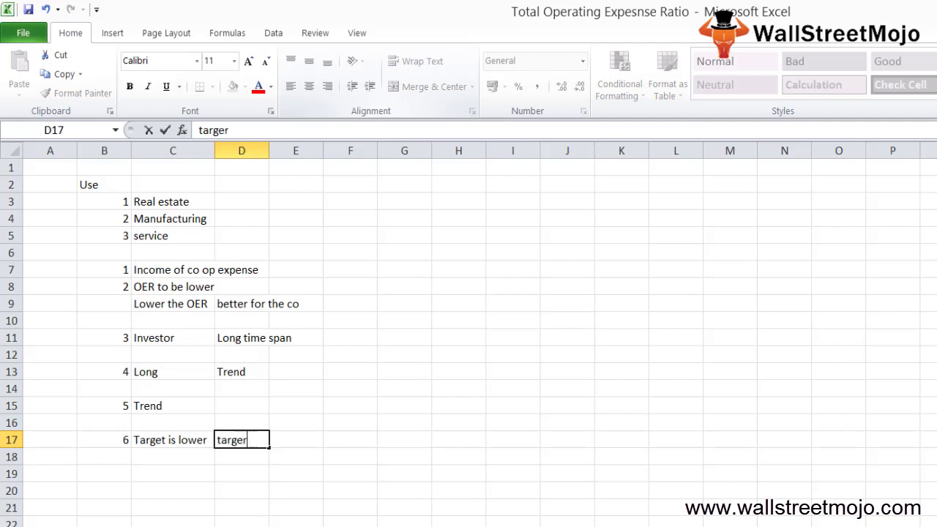
{"action": "key", "text": "BackSpace"}
{"action": "type", "text": "t"}
{"action": "key", "text": "Return"}
{"action": "key", "text": "Up"}
{"action": "key", "text": "Right"}
{"action": "type", "text": "right"}
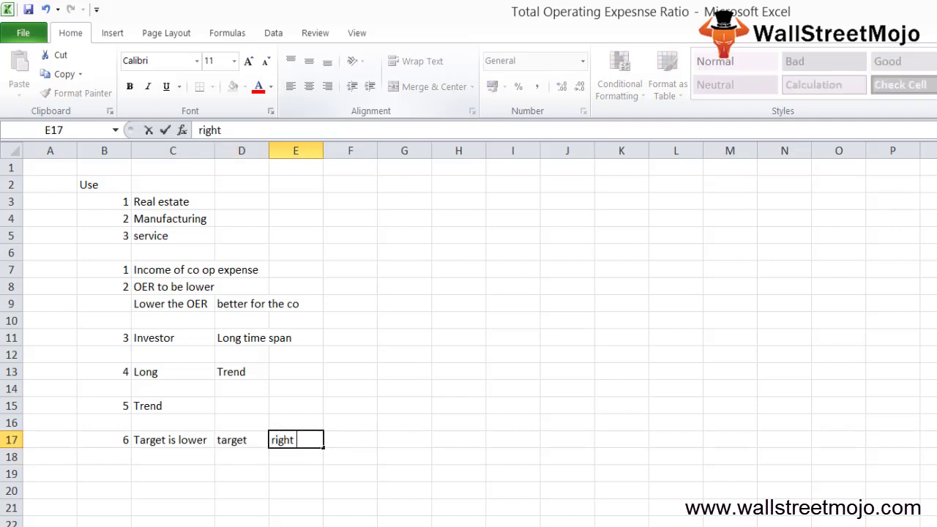
{"action": "key", "text": "Return"}
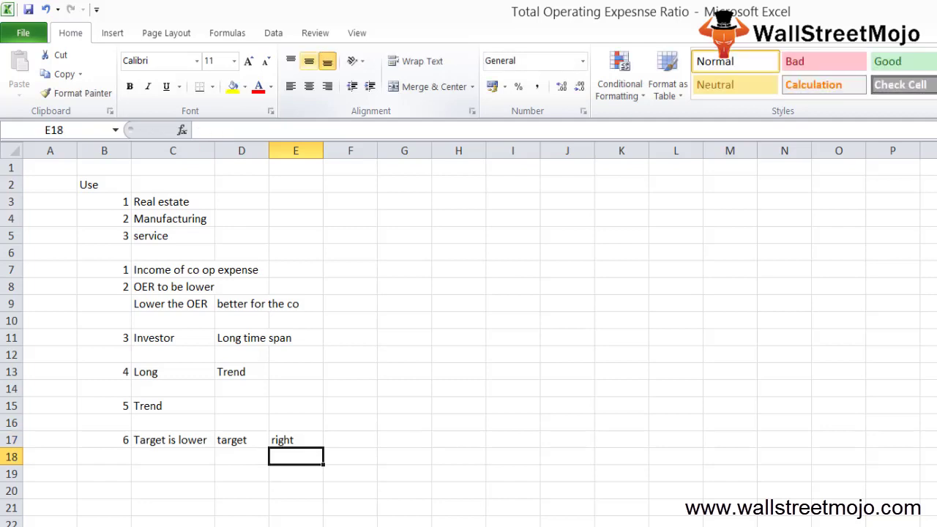
Enter "Fin Ratios" in cell F17 to complete the sixth point.
{"action": "key", "text": "Right"}
{"action": "key", "text": "Up"}
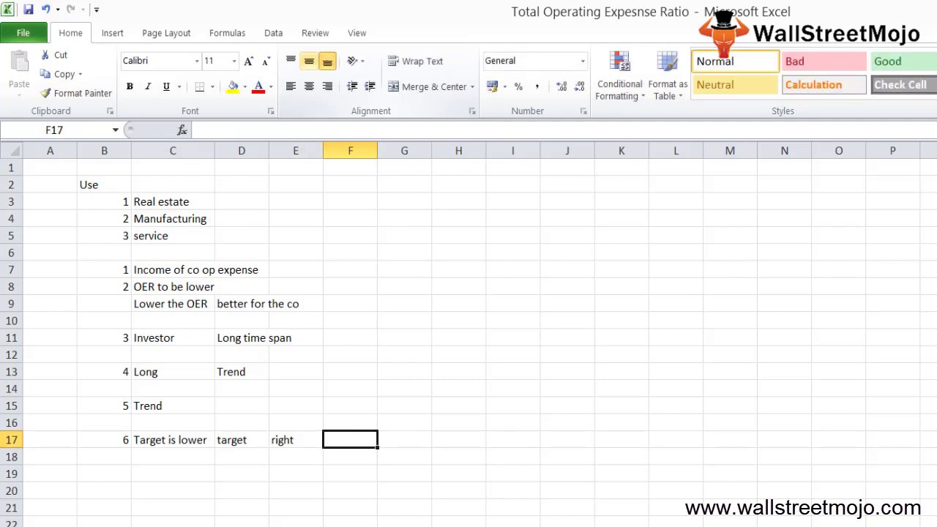
{"action": "type", "text": "Fun"}
{"action": "key", "text": "BackSpace"}
{"action": "key", "text": "BackSpace"}
{"action": "type", "text": "in Ratio s"}
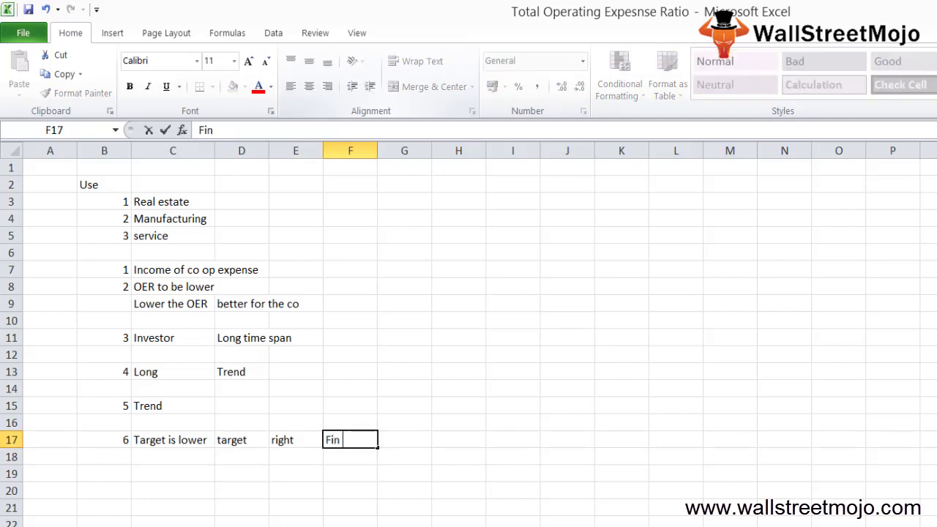
{"action": "key", "text": "BackSpace"}
{"action": "key", "text": "BackSpace"}
{"action": "type", "text": "s"}
{"action": "key", "text": "Return"}
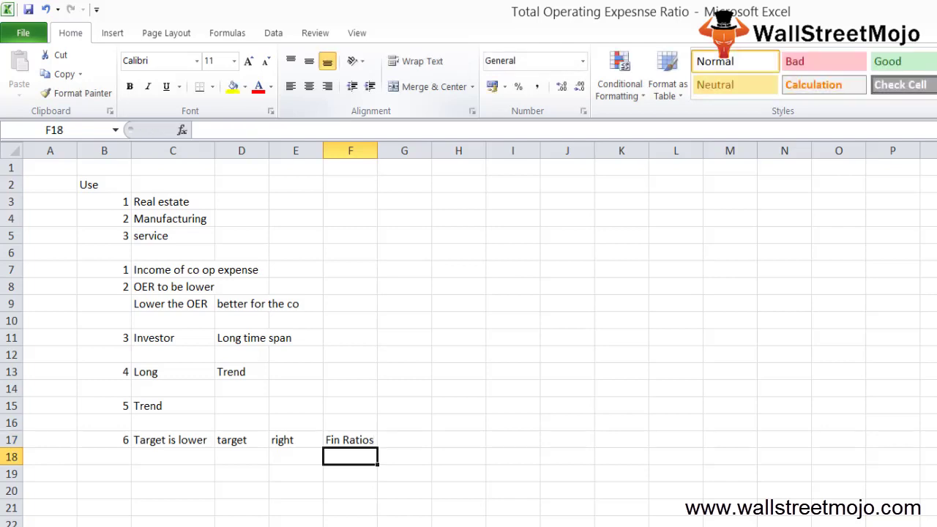
Add the seventh point in row 19: 7 in cell B19 and "Flexiblity" in C19.
{"action": "key", "text": "Down"}
{"action": "key", "text": "Left"}
{"action": "key", "text": "Left"}
{"action": "key", "text": "Left"}
{"action": "key", "text": "Left"}
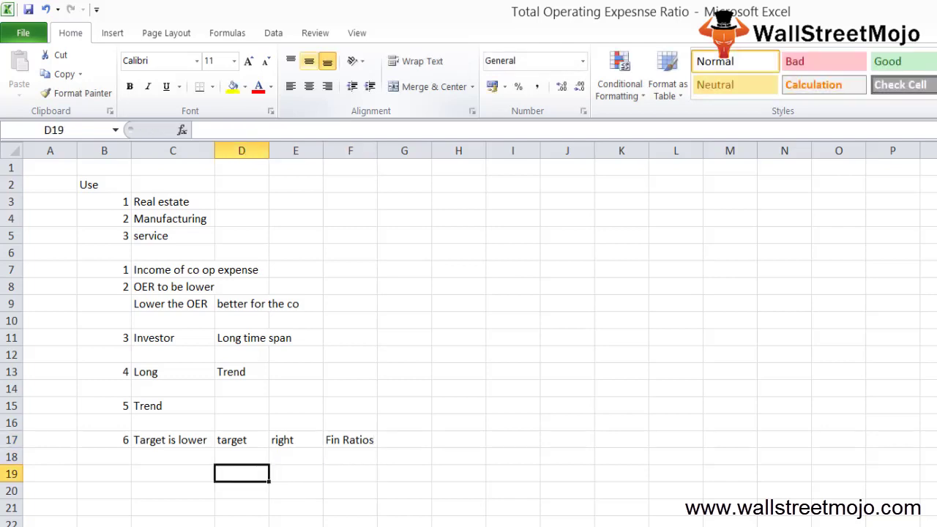
{"action": "type", "text": "7"}
{"action": "key", "text": "Return"}
{"action": "key", "text": "Up"}
{"action": "key", "text": "Right"}
{"action": "type", "text": "Flw"}
{"action": "key", "text": "BackSpace"}
{"action": "type", "text": "exiblity"}
{"action": "key", "text": "ctrl+Return"}
Enter "Comten" in cell D19, beside the Flexiblity note.
{"action": "key", "text": "Right"}
{"action": "type", "text": "Comten"}
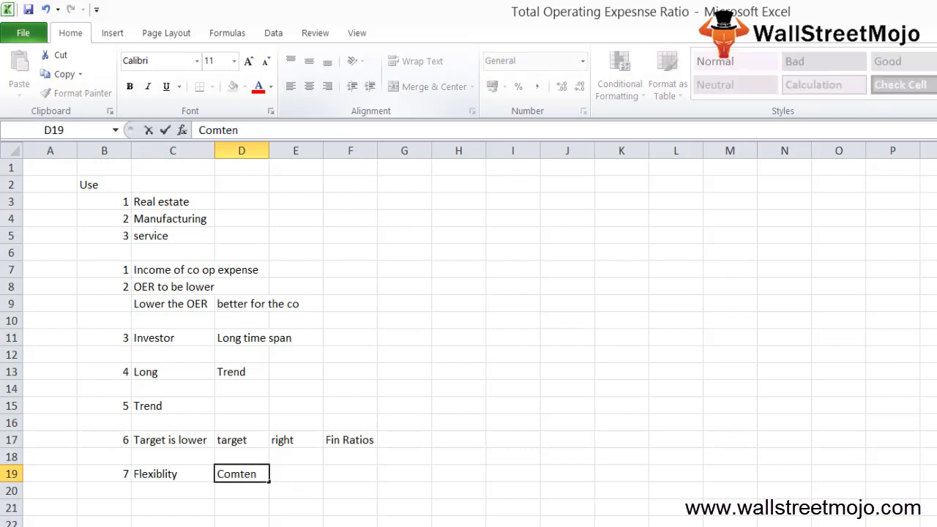
{"action": "key", "text": "Return"}
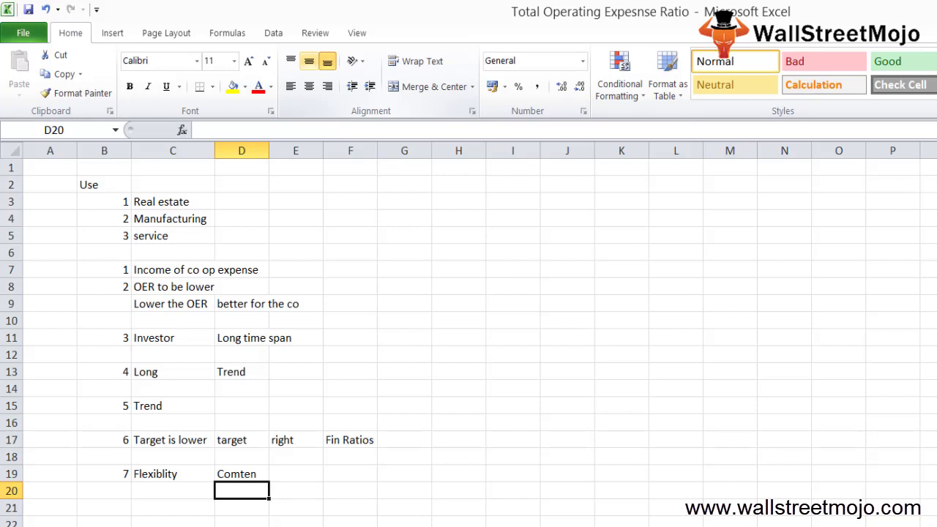
{"action": "key", "text": "Down"}
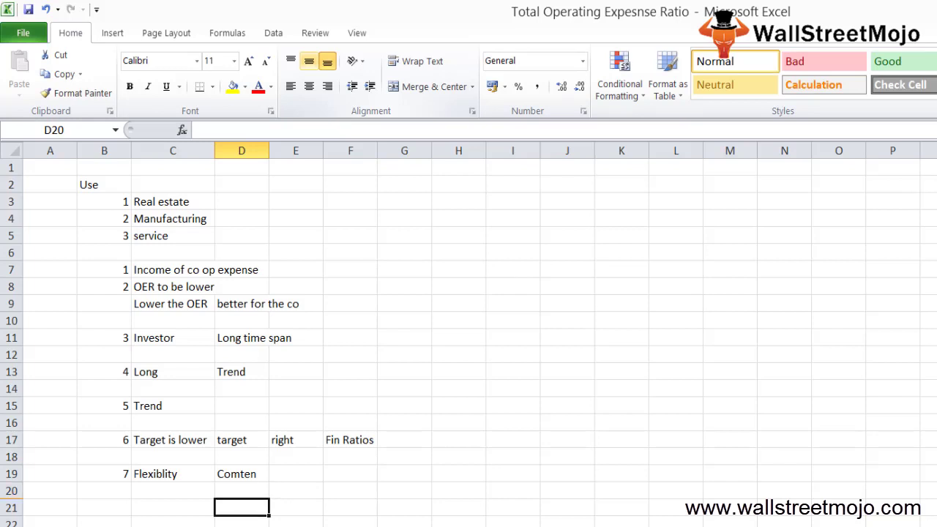
{"action": "key", "text": "Left"}
{"action": "key", "text": "Up"}
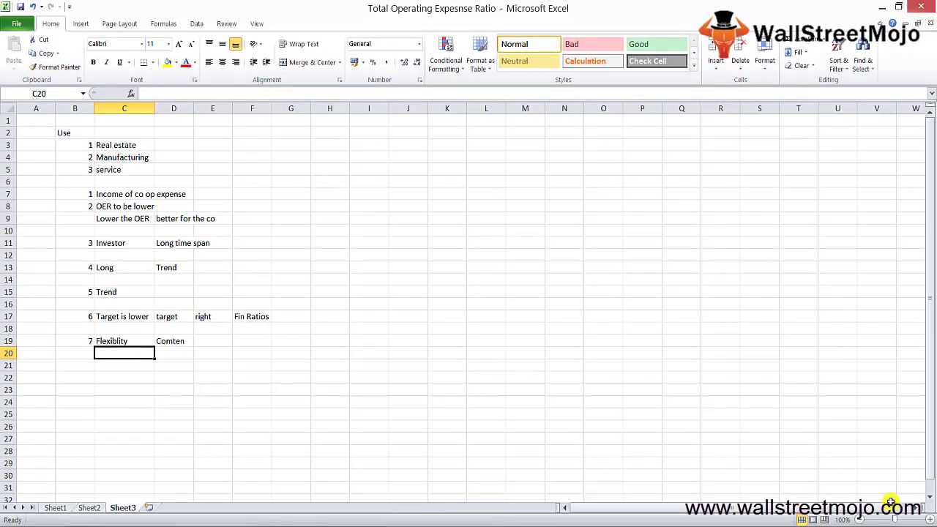
Review the KG Inc expense ratio calculation on Sheet2 and the notes on the neighbouring sheets.
{"action": "key", "text": "ctrl+Page_Up"}
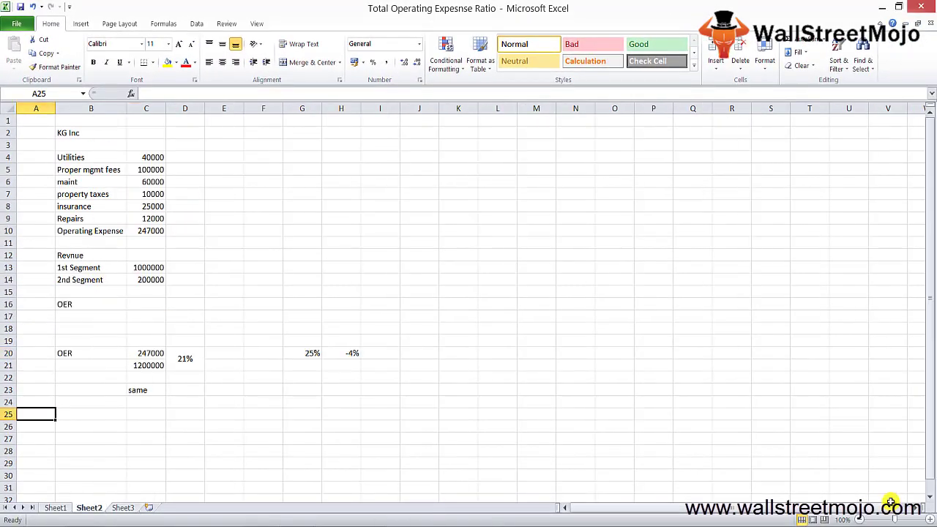
{"action": "key", "text": "ctrl+Page_Down"}
{"action": "key", "text": "Up"}
{"action": "key", "text": "Up"}
{"action": "key", "text": "Up"}
{"action": "key", "text": "Up"}
{"action": "key", "text": "Down"}
{"action": "key", "text": "Down"}
{"action": "key", "text": "shift+Down"}
{"action": "key", "text": "shift+space"}
{"action": "key", "text": "shift+Down"}
{"action": "key", "text": "shift+Down"}
{"action": "key", "text": "shift+Down"}
{"action": "key", "text": "shift+Down"}
{"action": "key", "text": "shift+Down"}
{"action": "key", "text": "Up"}
{"action": "key", "text": "Up"}
{"action": "key", "text": "Up"}
{"action": "key", "text": "Up"}
{"action": "key", "text": "Up"}
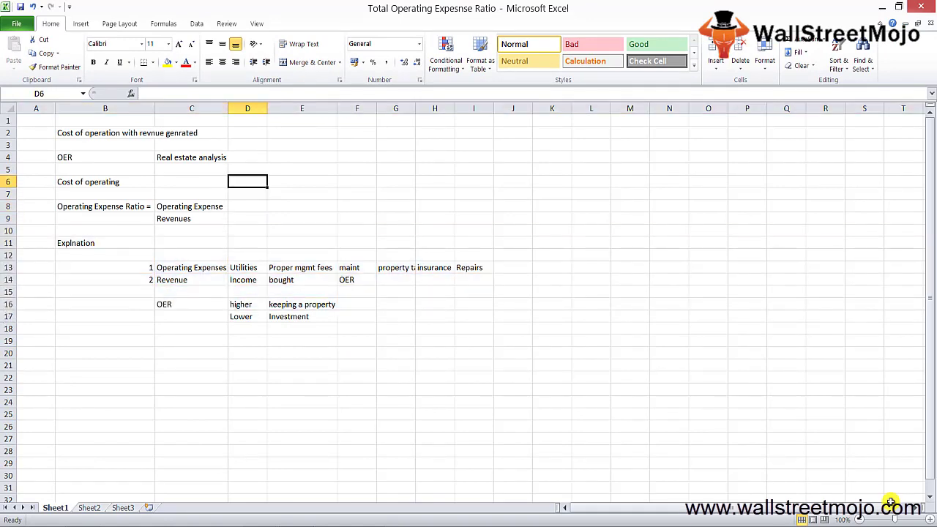
Select rows 2 to 5 on Sheet1 to highlight the introductory notes on the operating expense ratio.
{"action": "key", "text": "shift+Up"}
{"action": "key", "text": "shift+space"}
{"action": "key", "text": "shift+Up"}
{"action": "key", "text": "shift+Up"}
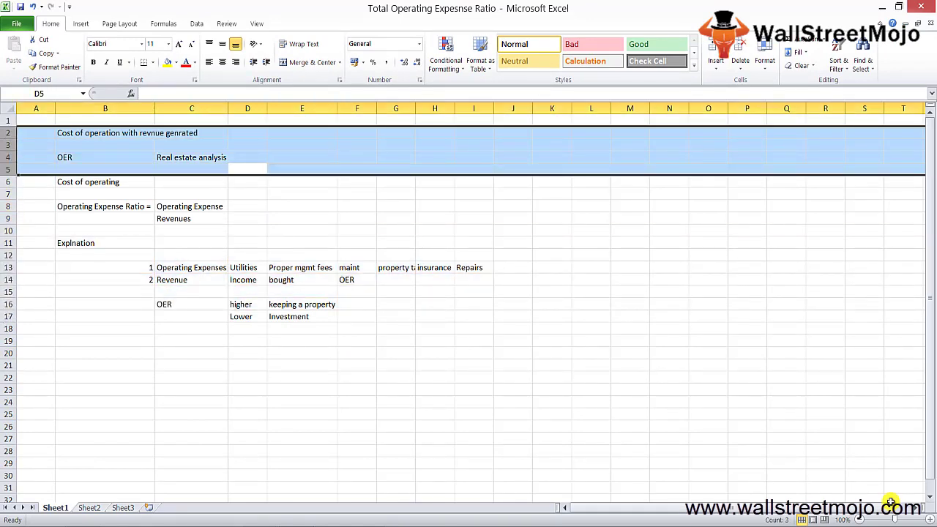